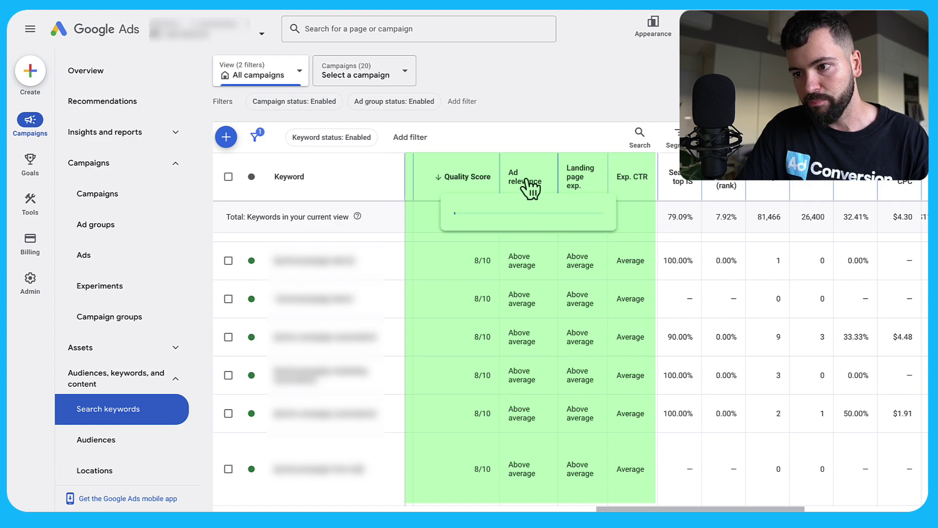
Step: Download the search keywords report with its Quality Score columns and open the file in Excel
mouse_move(591, 186)
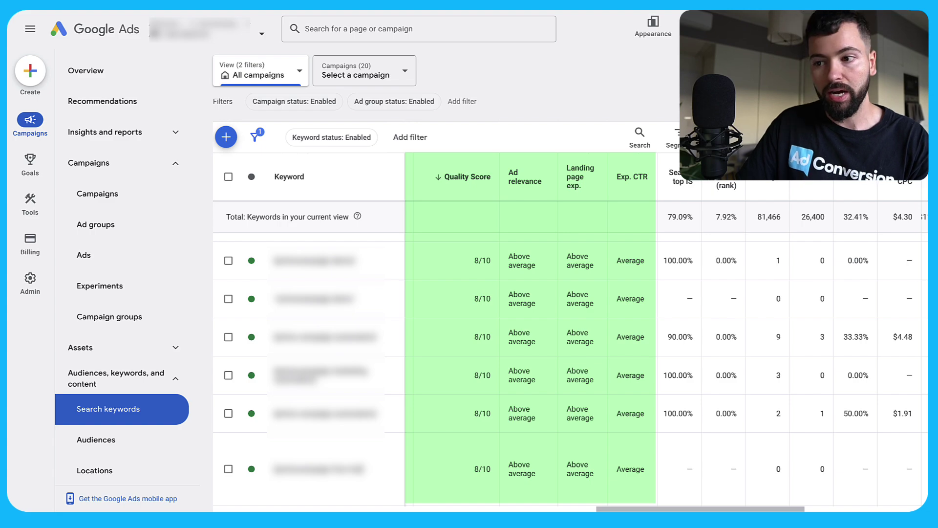
mouse_move(630, 177)
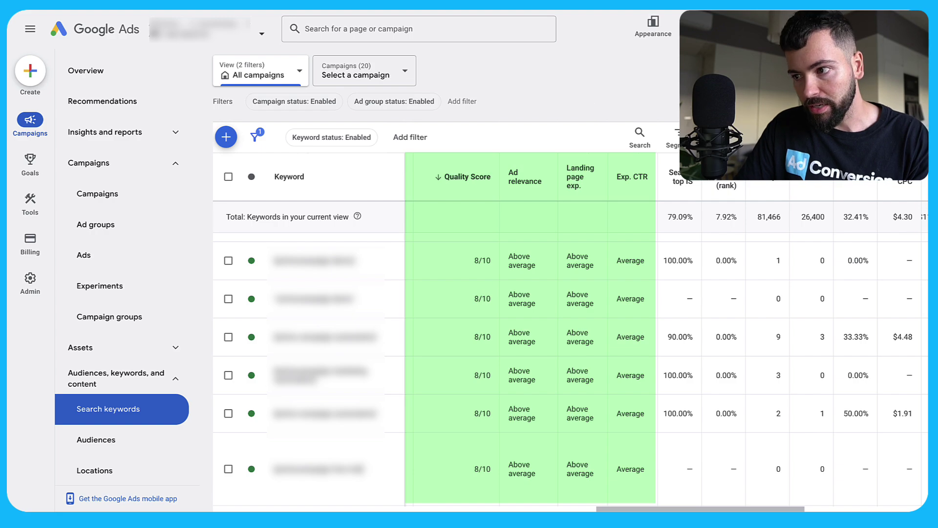
click(791, 137)
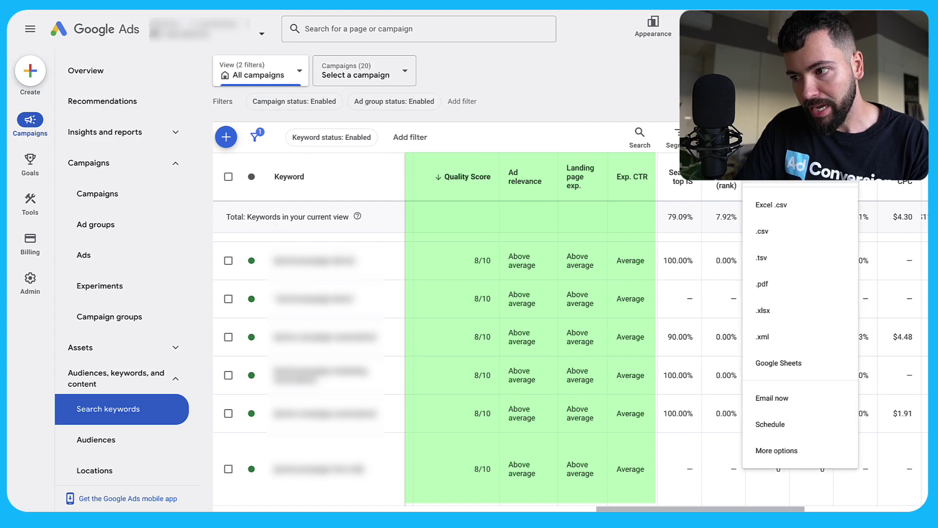
click(567, 93)
click(594, 140)
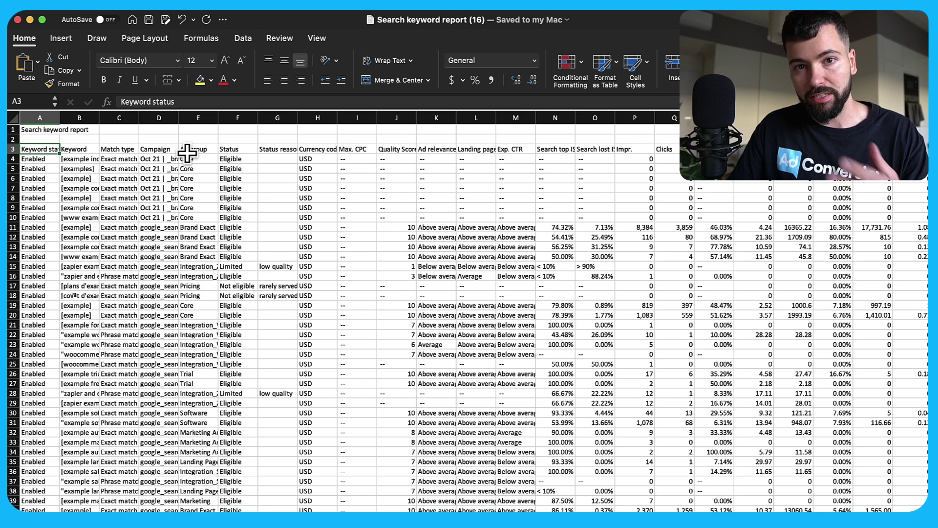
key(Right)
key(Right)
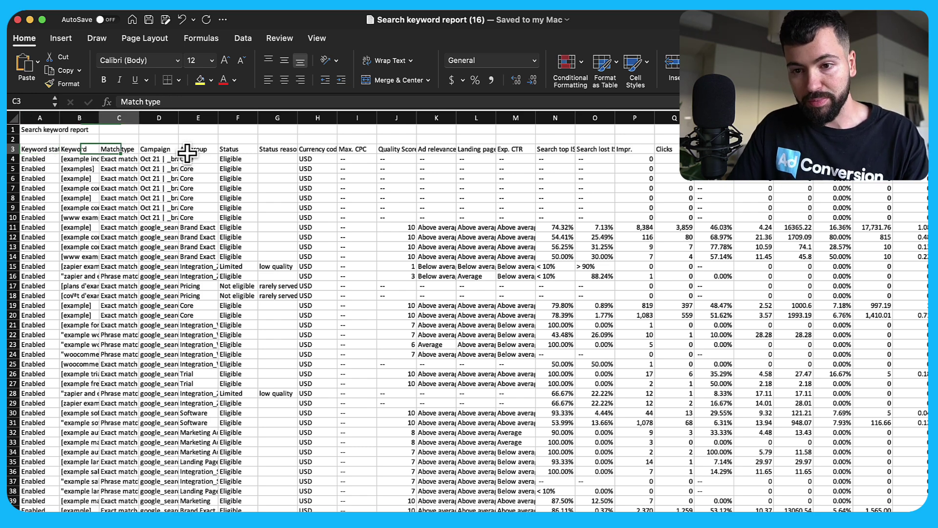
key(Left)
key(Left)
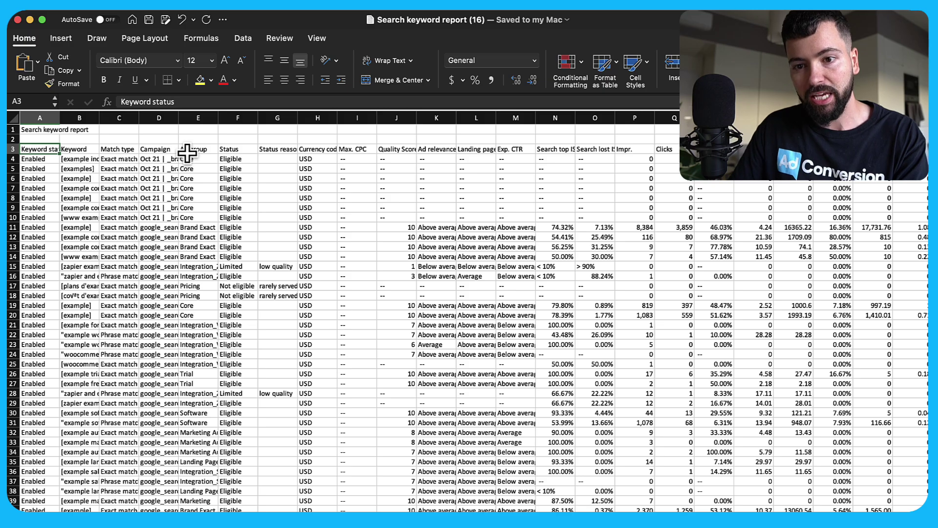
Step: Clear the totals block C209:Y215 below the keyword data and return to the start of the report
key(ctrl+Down)
key(Down)
key(Down)
key(Right)
key(Right)
key(Up)
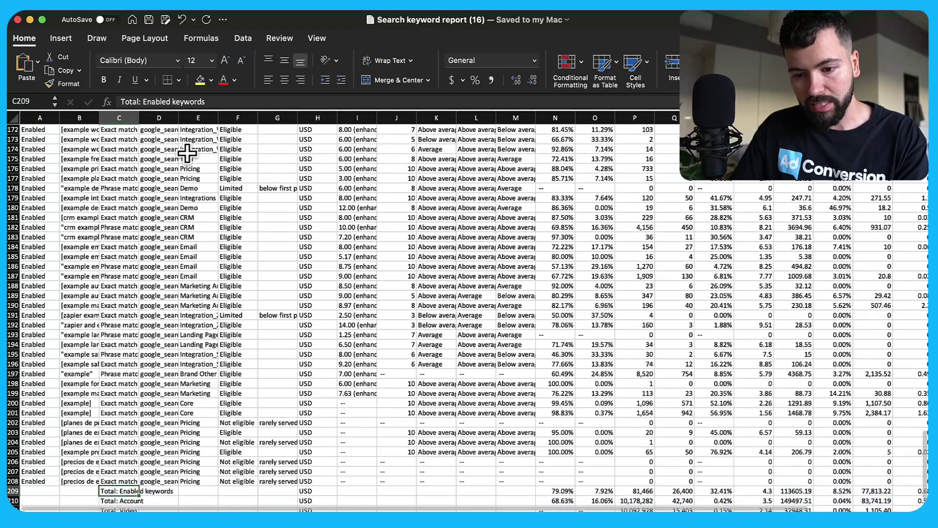
key(ctrl+shift+Down)
key(ctrl+shift+Right)
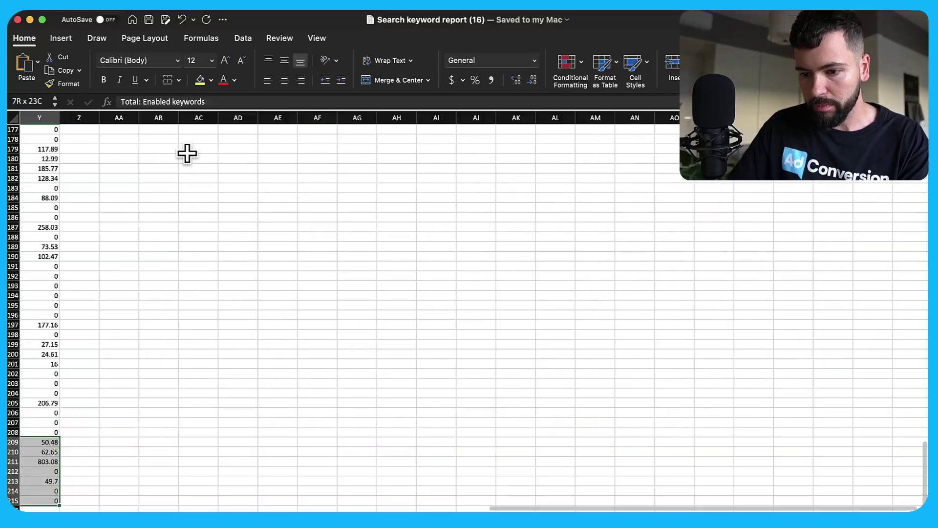
key(Delete)
key(ctrl+Left)
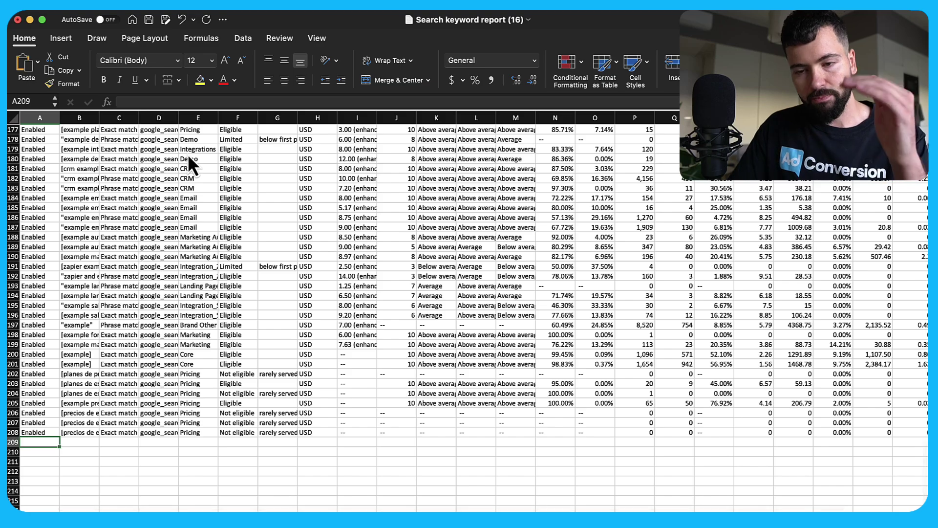
key(Up)
key(ctrl+Up)
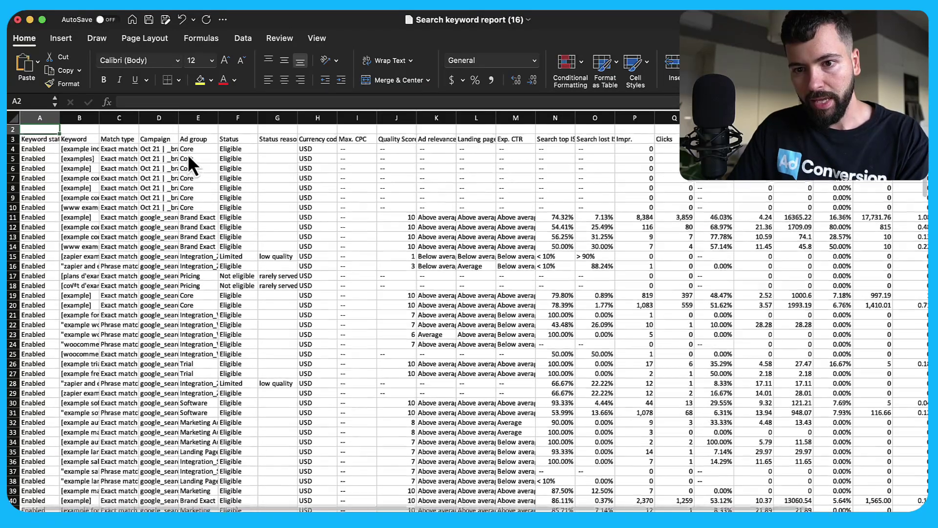
scroll(187, 154, up, 1)
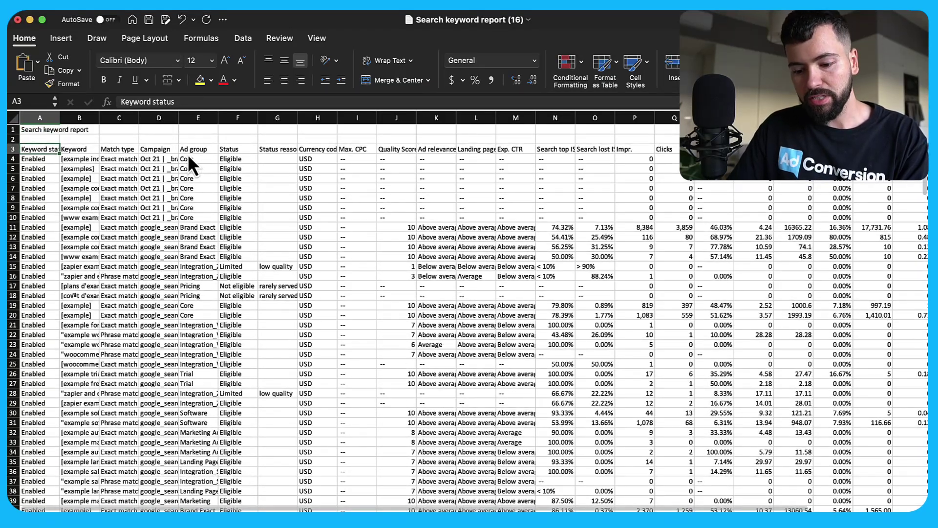
scroll(189, 156, down, 20)
scroll(187, 154, up, 20)
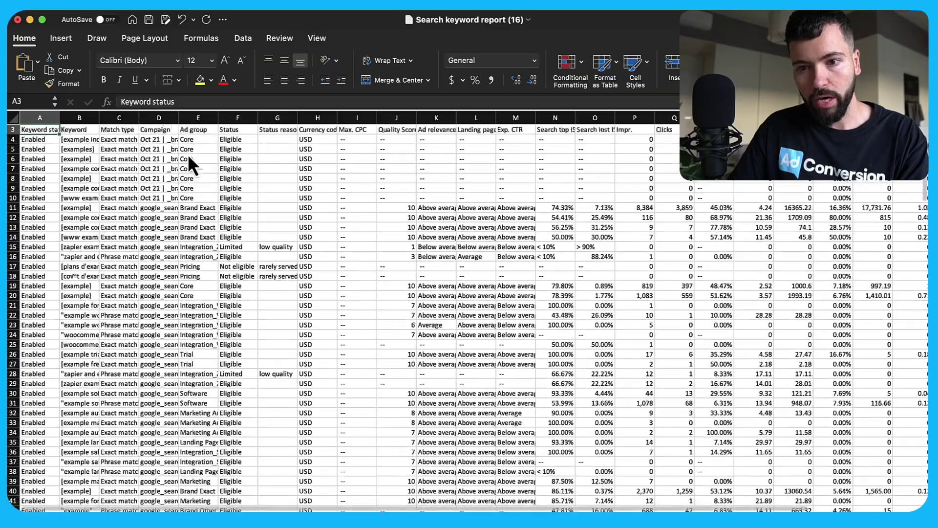
key(ctrl+Right)
key(ctrl+Left)
key(ctrl+shift+Down)
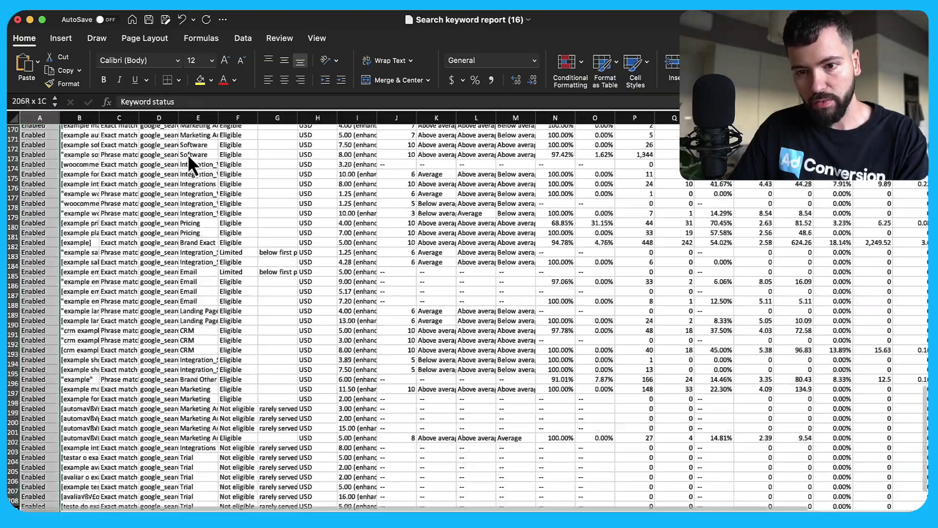
scroll(188, 153, up, 20)
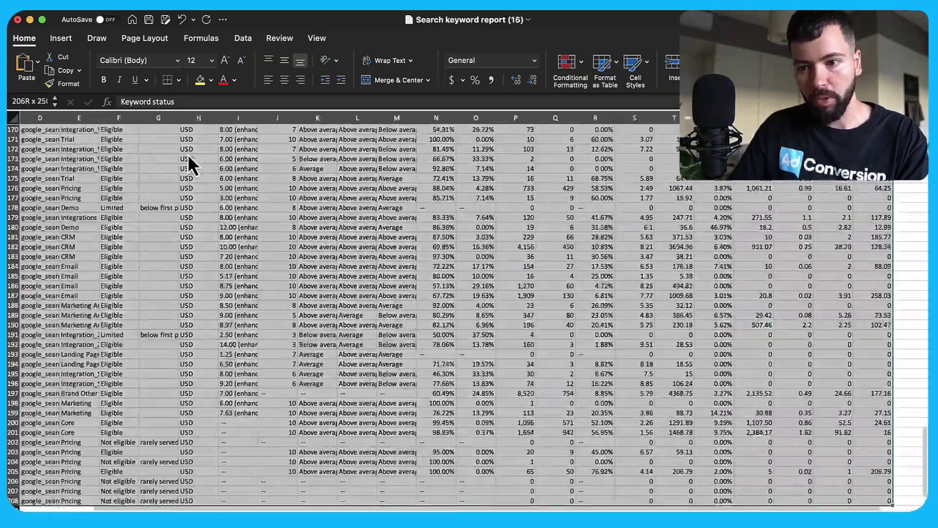
key(ctrl+Up)
key(ctrl+Down)
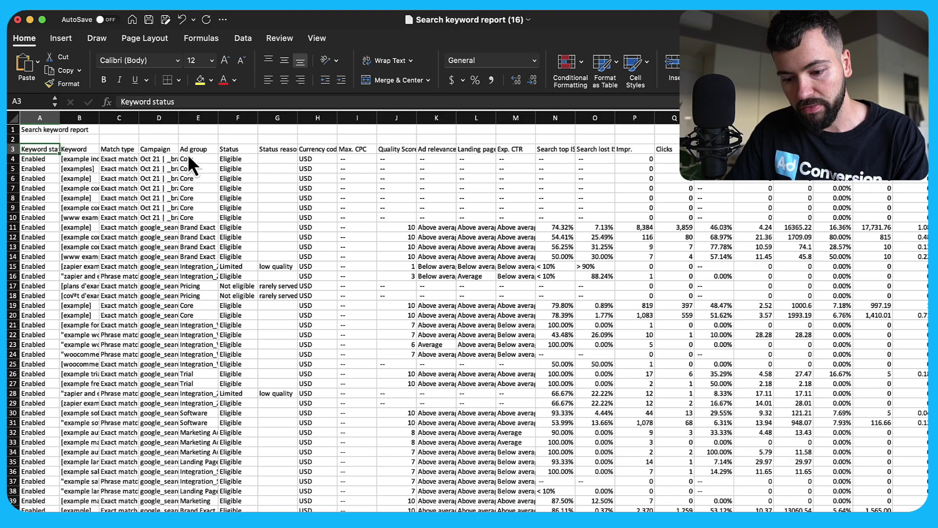
key(Right)
key(Left)
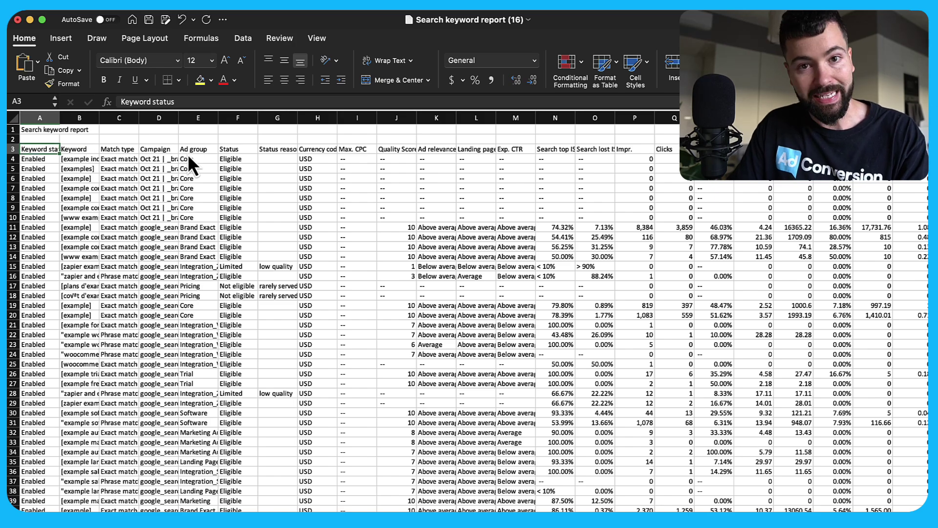
Step: Create a PivotTable on a new worksheet from the keyword data in A3:Y208, including the header row
key(ctrl+shift+End)
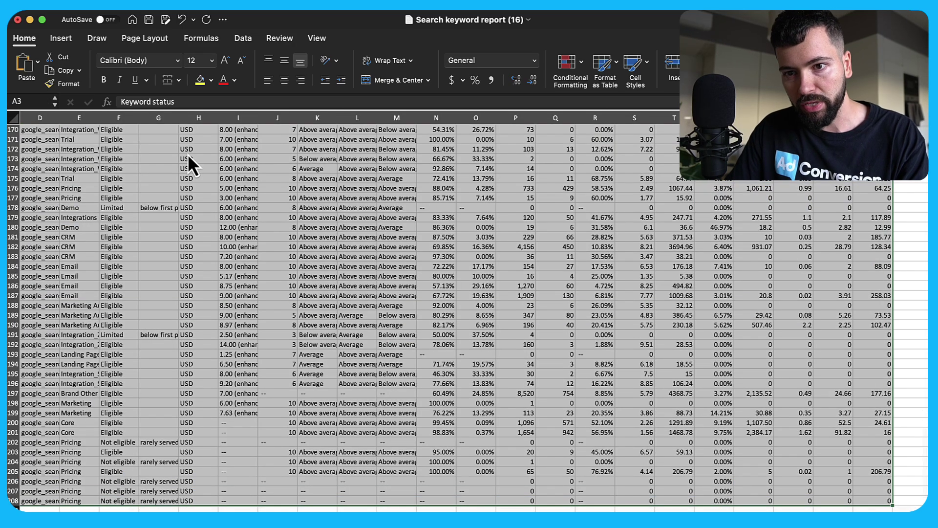
click(64, 38)
click(29, 64)
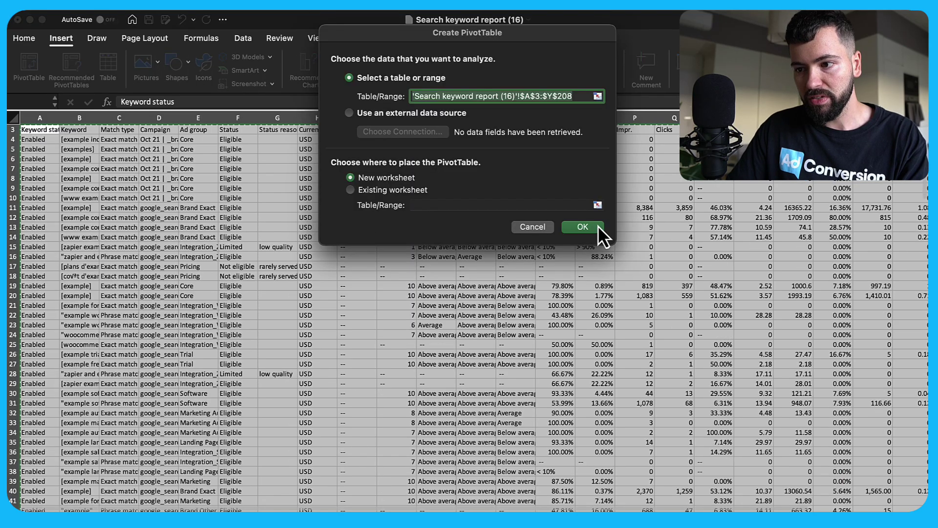
click(583, 227)
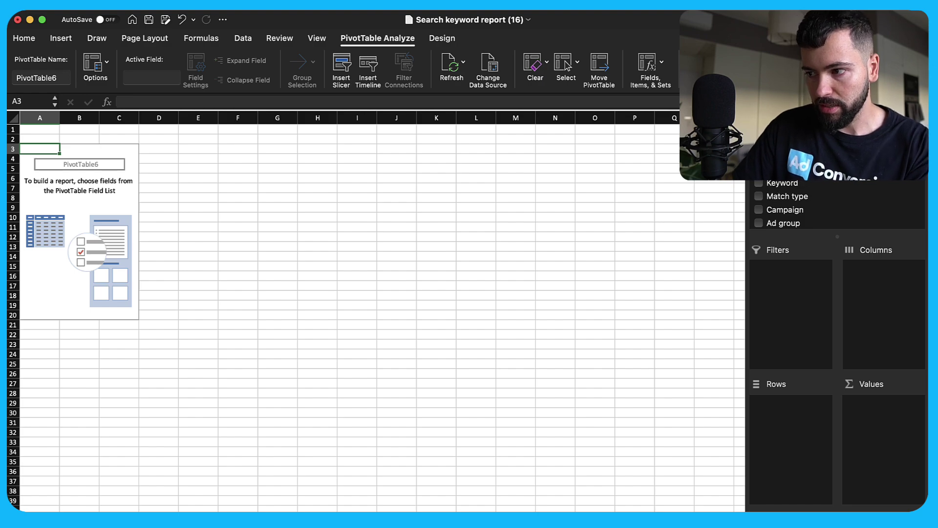
Step: Build the PivotTable with Quality Score as the rows and the count of Keyword as the values
click(767, 183)
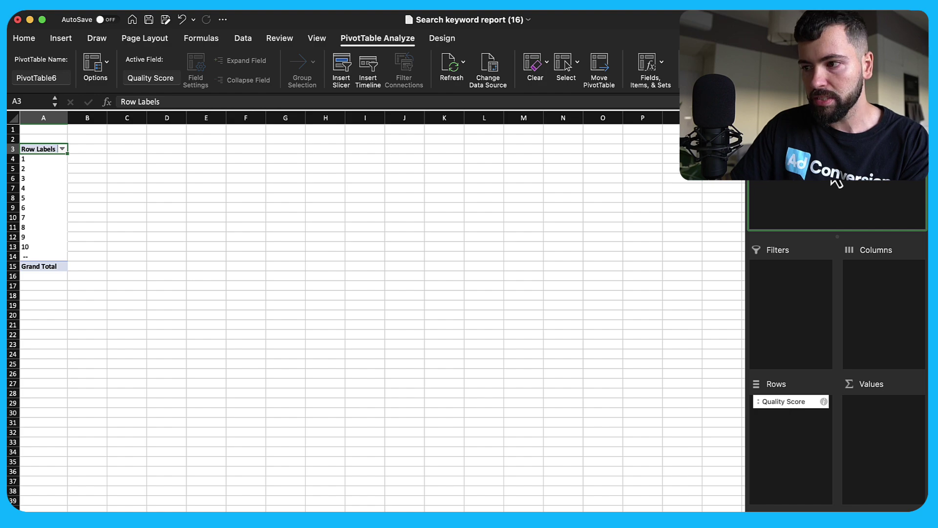
scroll(836, 195, up, 2)
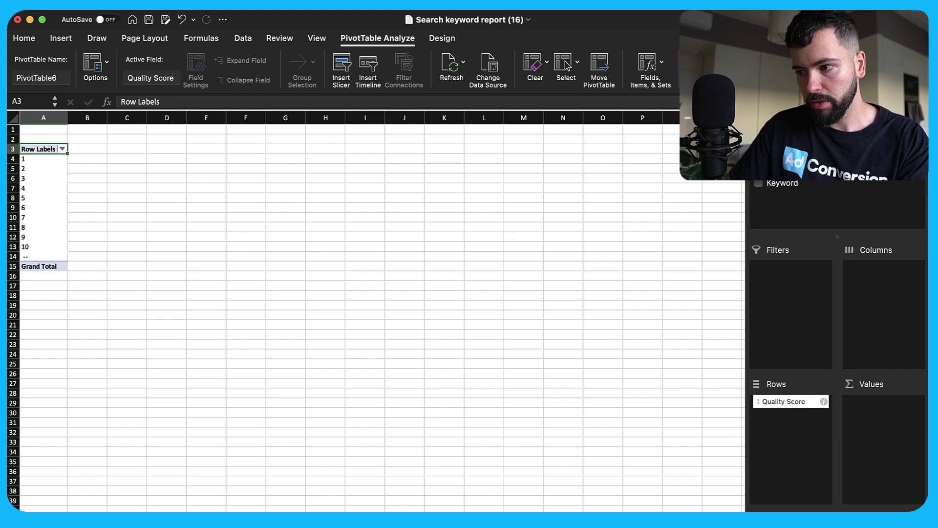
click(759, 184)
drag(772, 415, 880, 425)
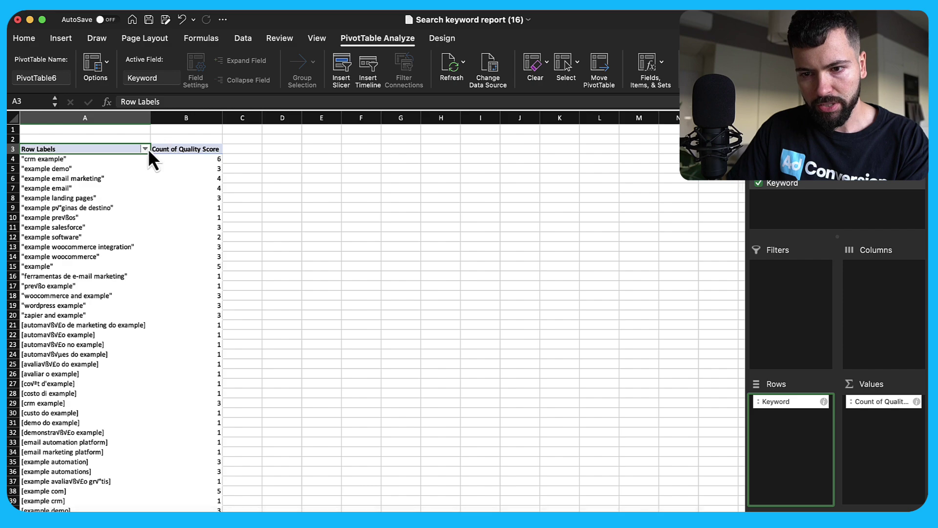
drag(856, 402, 874, 415)
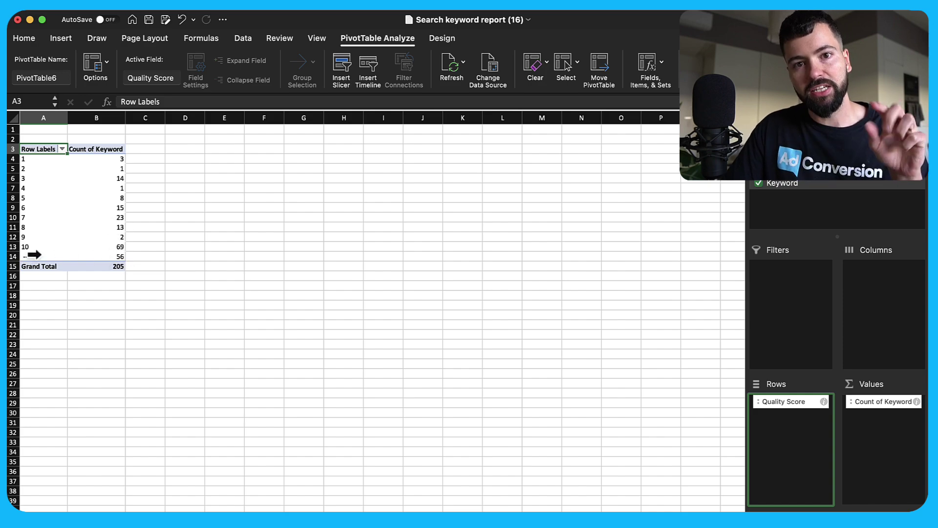
Step: Filter the "--" entry out of the PivotTable's Quality Score row labels
click(62, 149)
scroll(144, 325, down, 3)
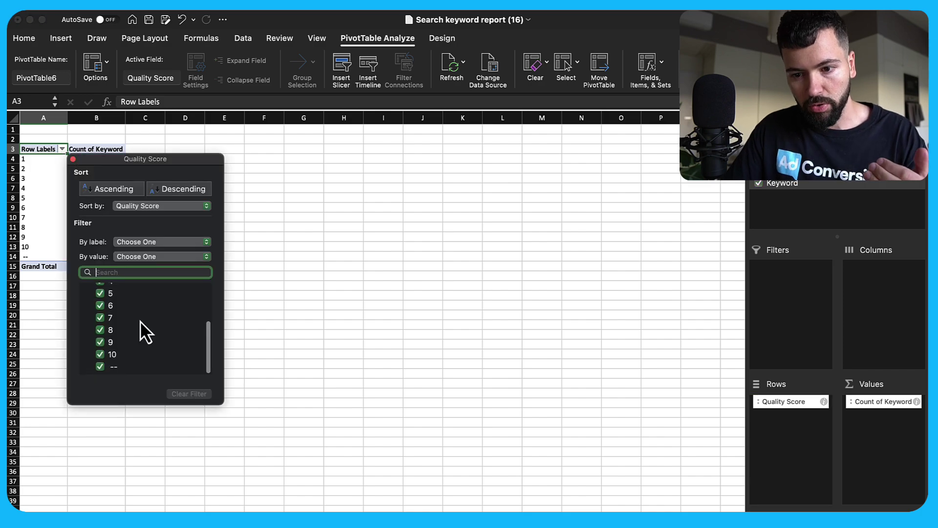
click(100, 367)
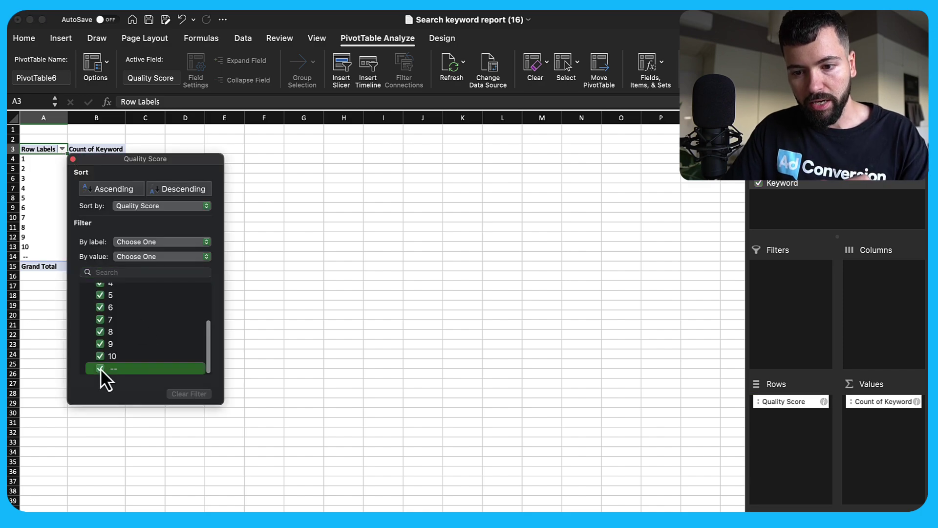
click(73, 160)
click(185, 177)
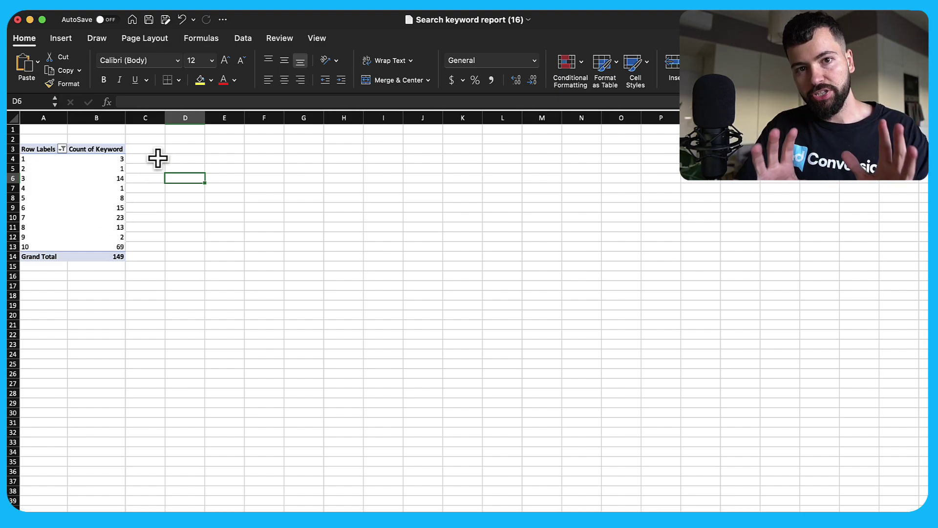
Step: Examine the keyword counts for each quality score in the PivotTable
key(Left)
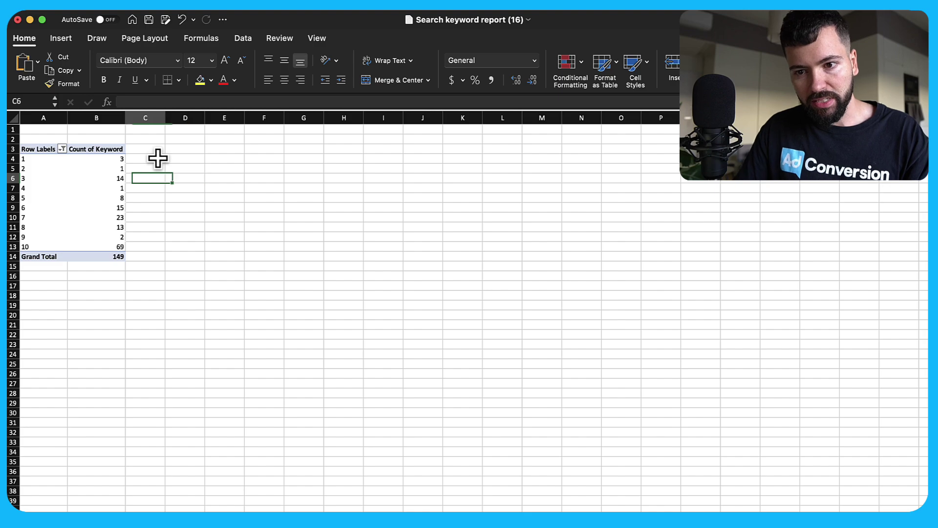
key(Left)
key(Up)
key(Up)
key(Down)
key(Down)
key(Down)
key(Down)
key(Down)
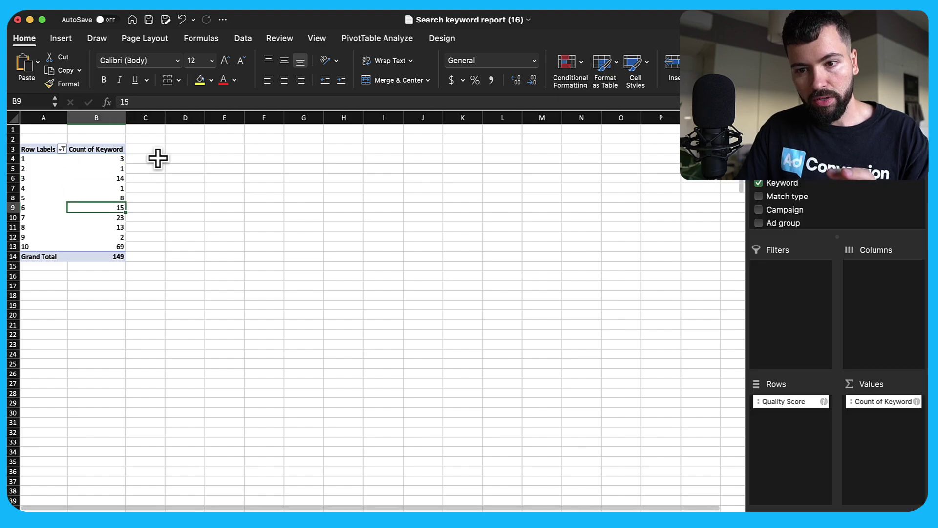
key(Down)
key(Right)
key(Up)
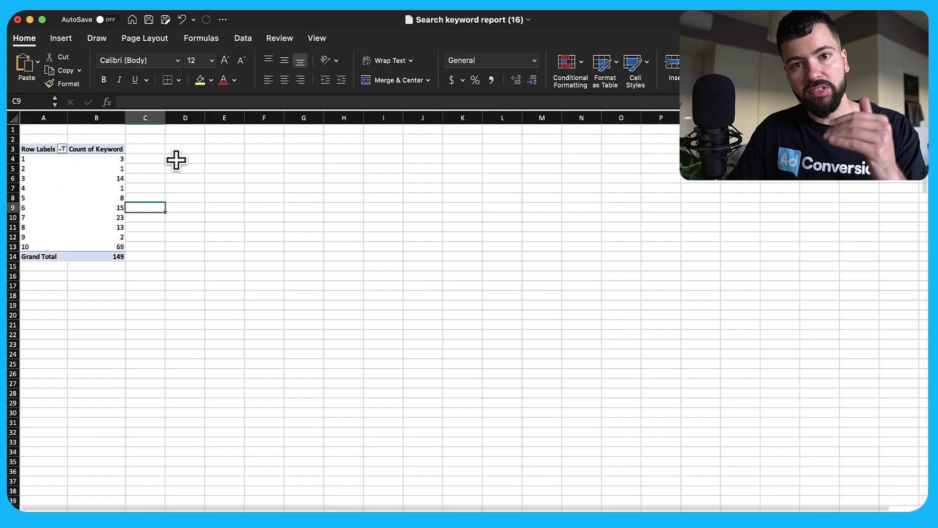
Step: Rename the PivotTable's row label header in cell A3 to "QS"
click(38, 149)
click(178, 101)
key(super+a)
key(BackSpace)
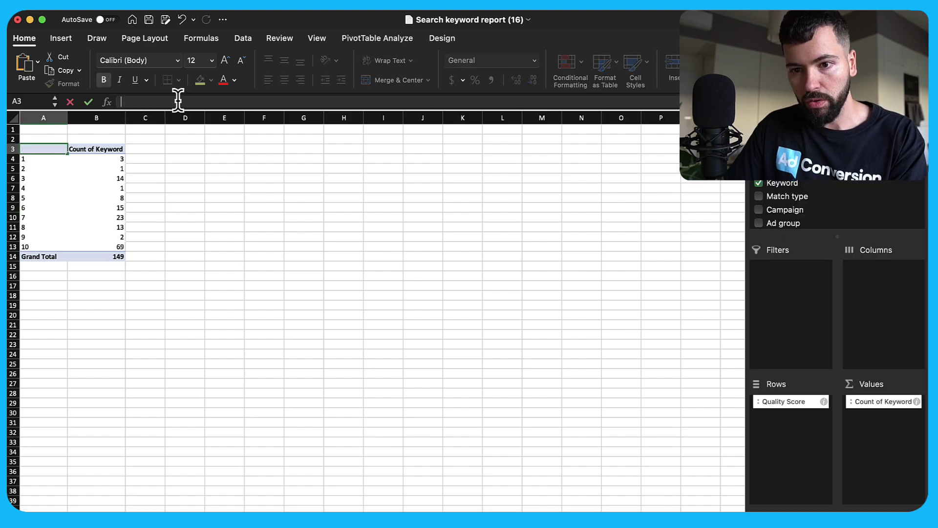
text(QS)
key(Return)
click(193, 161)
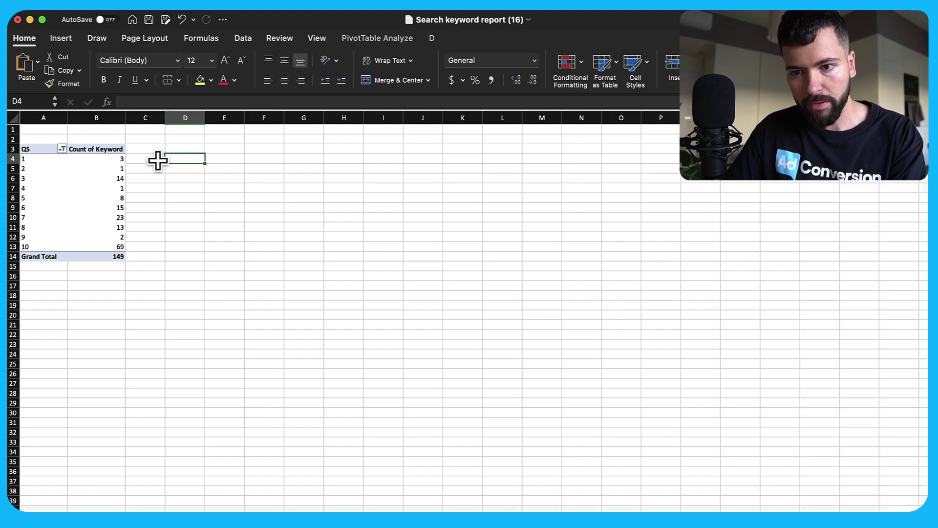
Step: Add a "%" column header in cell C3 beside the keyword count
click(153, 140)
scroll(152, 148, up, 5)
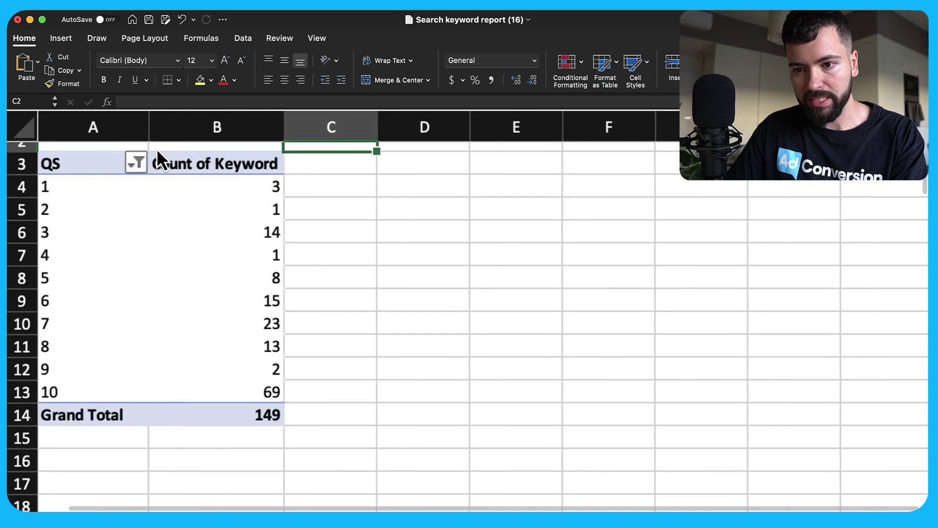
scroll(284, 181, up, 1)
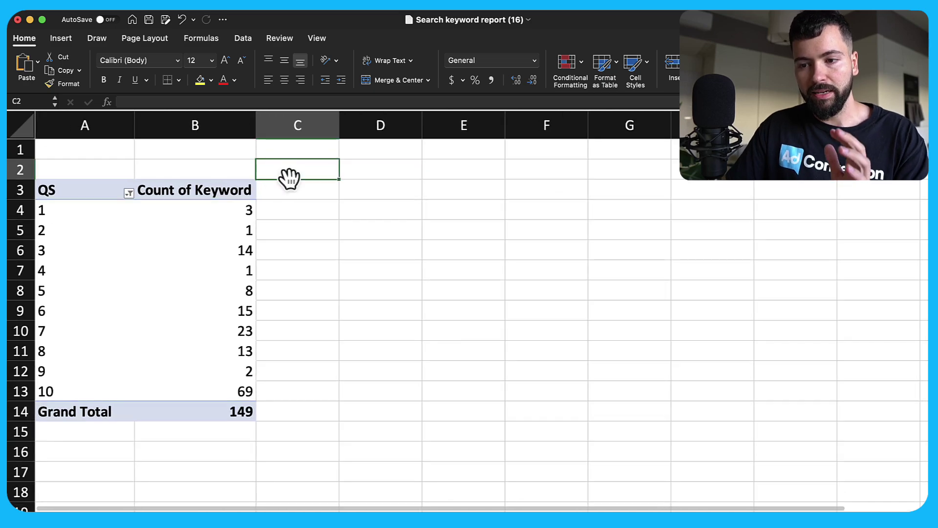
click(289, 189)
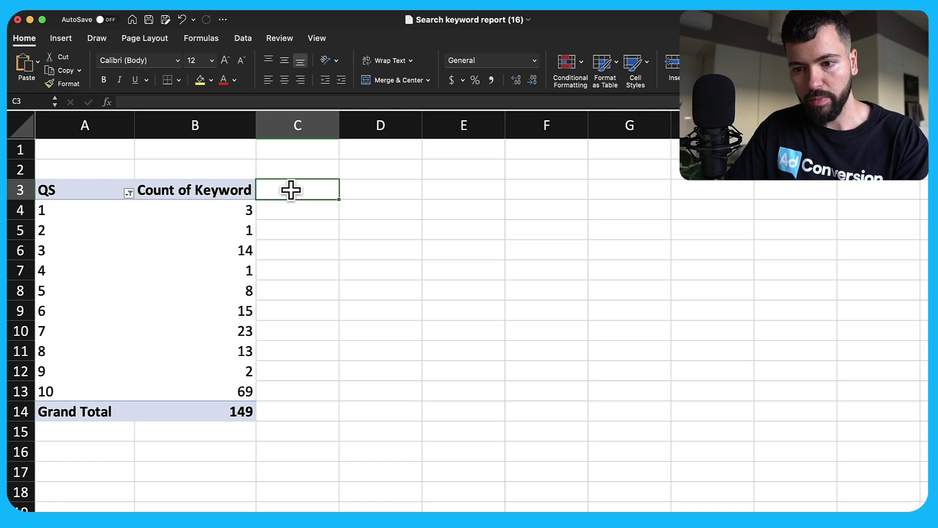
text(%)
key(Return)
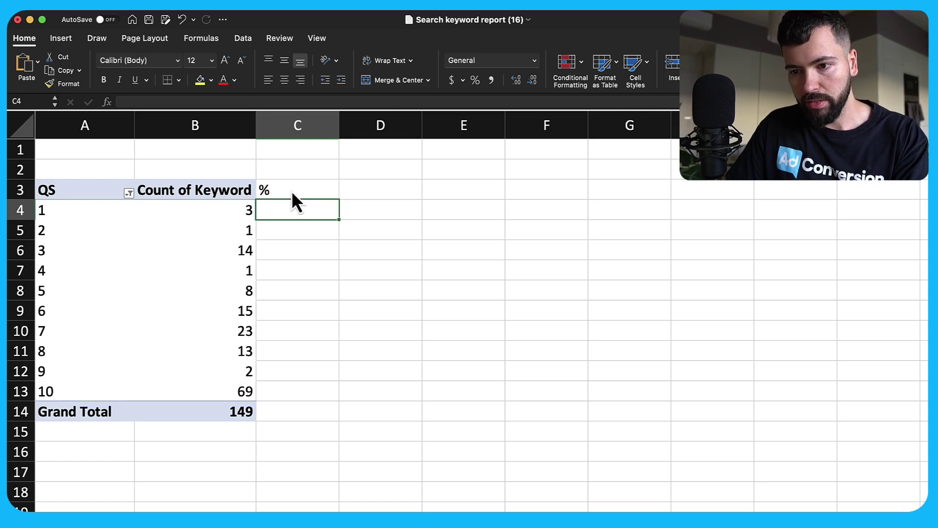
Step: Calculate the first keyword share by entering the formula =B4/$B$14 in cell C4
text(=b4)
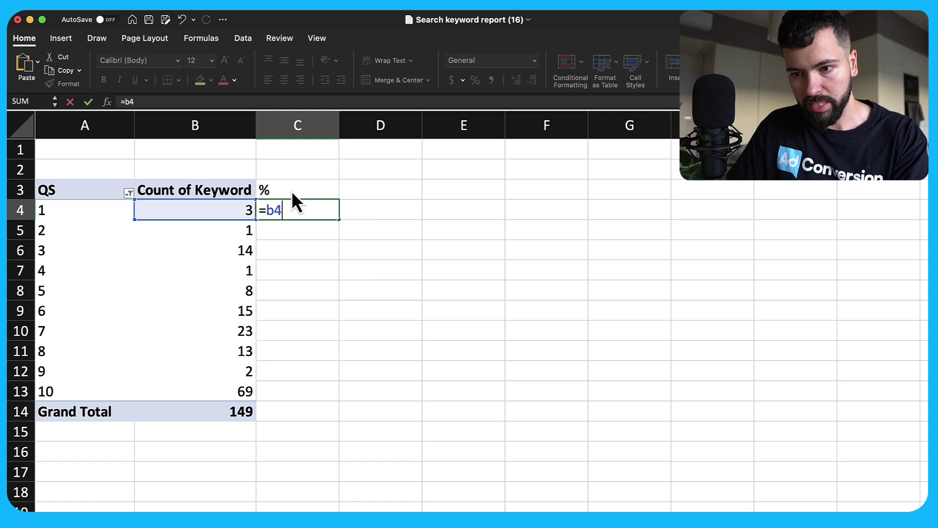
text(/$B)
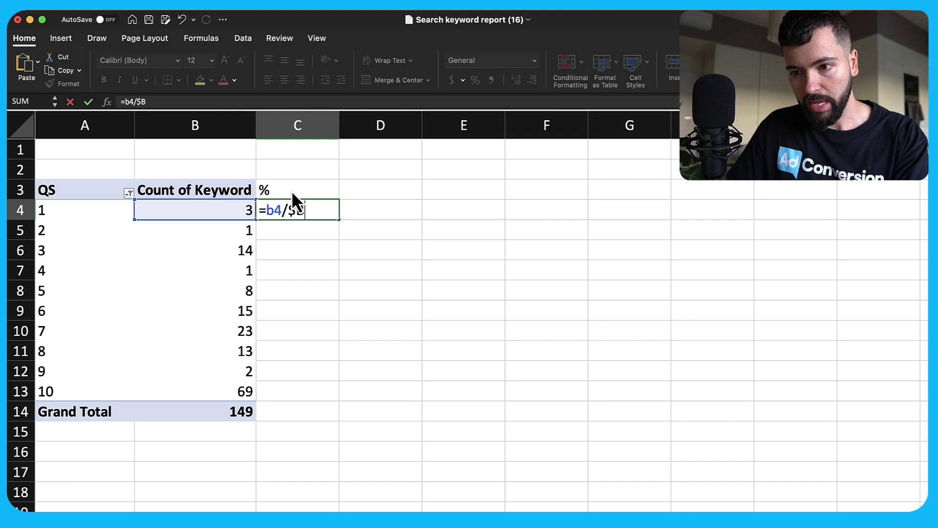
text($14)
key(Return)
key(Up)
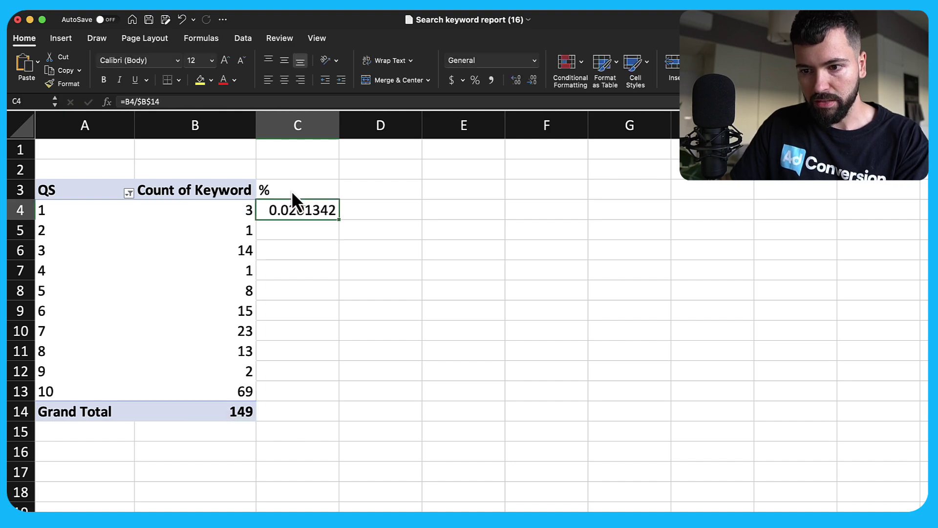
Step: Copy the C4 formula down through C14 and format the results as centred whole percentages
key(super+c)
key(shift+Down)
key(shift+Down)
key(shift+Down)
key(shift+Down)
key(shift+Down)
key(shift+Down)
key(shift+Down)
key(shift+Down)
key(shift+Down)
key(shift+Down)
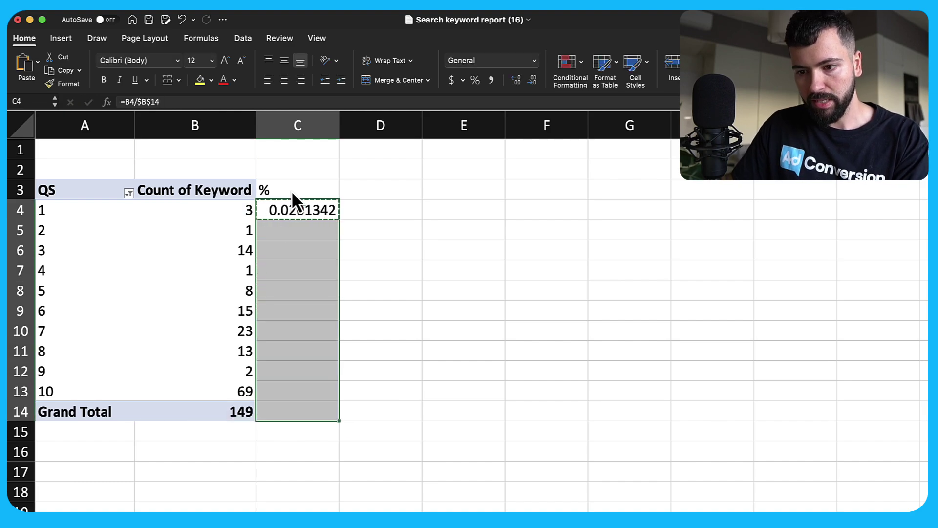
key(super+v)
click(474, 81)
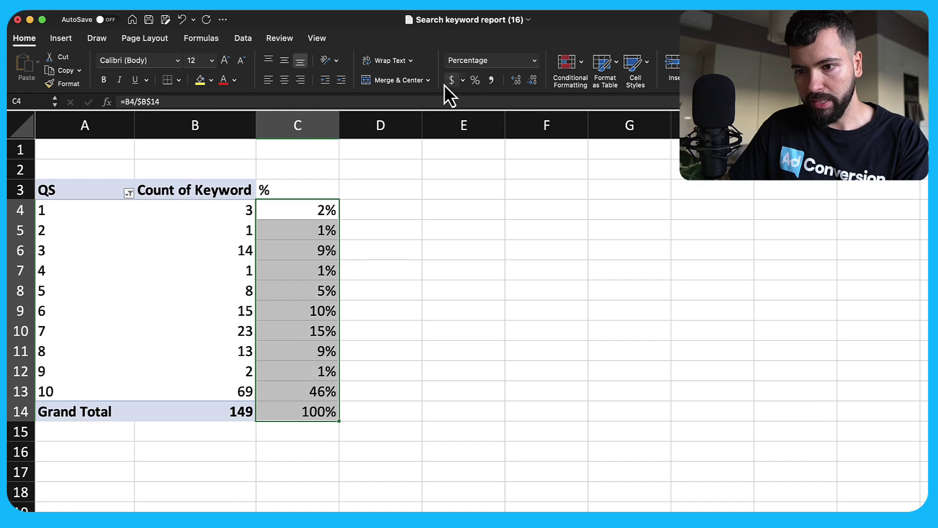
click(410, 222)
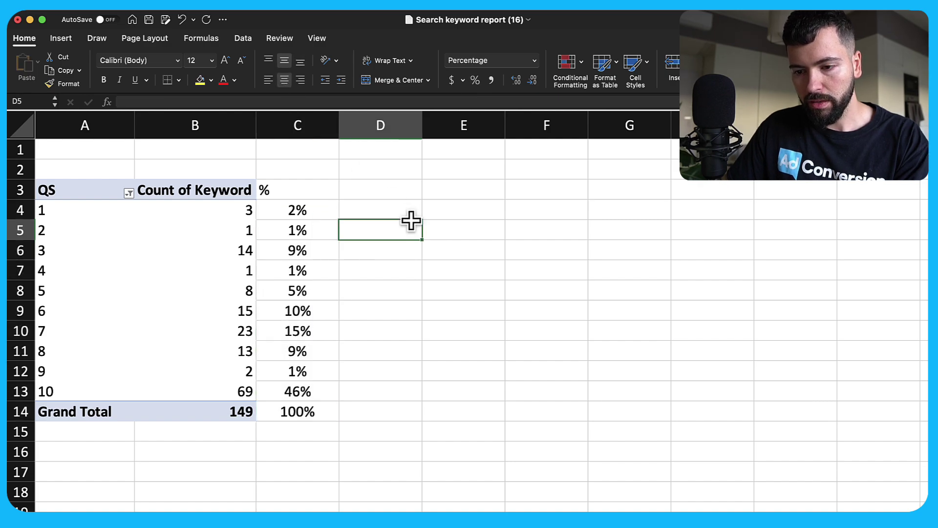
Step: Examine the keyword counts and percentage shares for quality scores 3 through 10
scroll(411, 222, down, 3)
drag(229, 266, 231, 309)
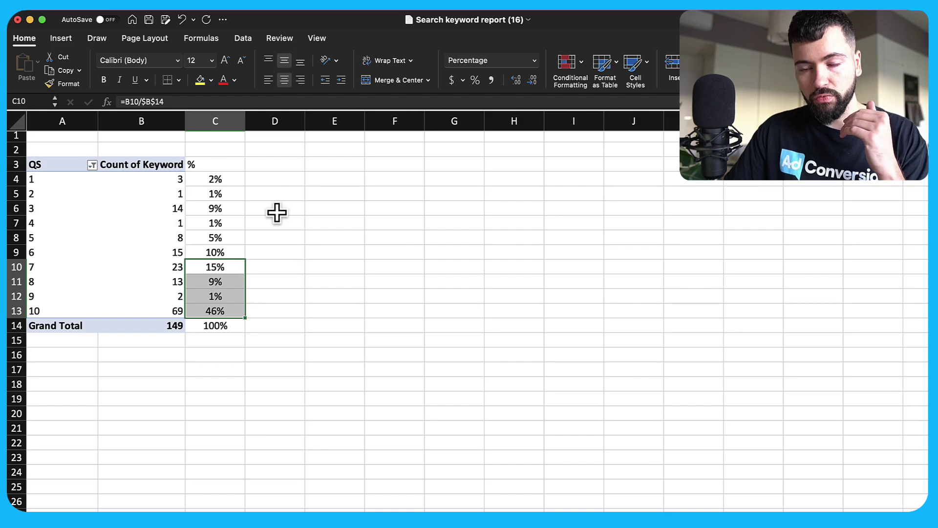
scroll(277, 211, down, 3)
scroll(277, 212, up, 5)
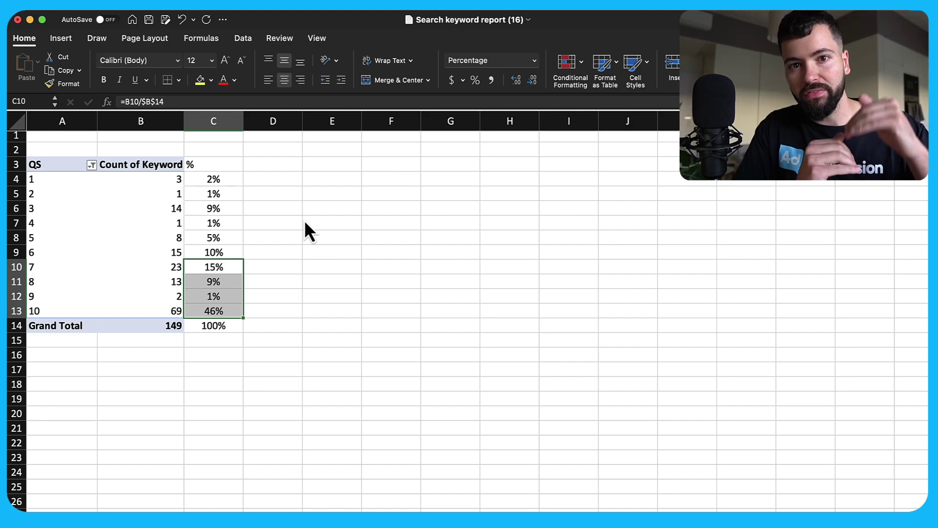
click(305, 223)
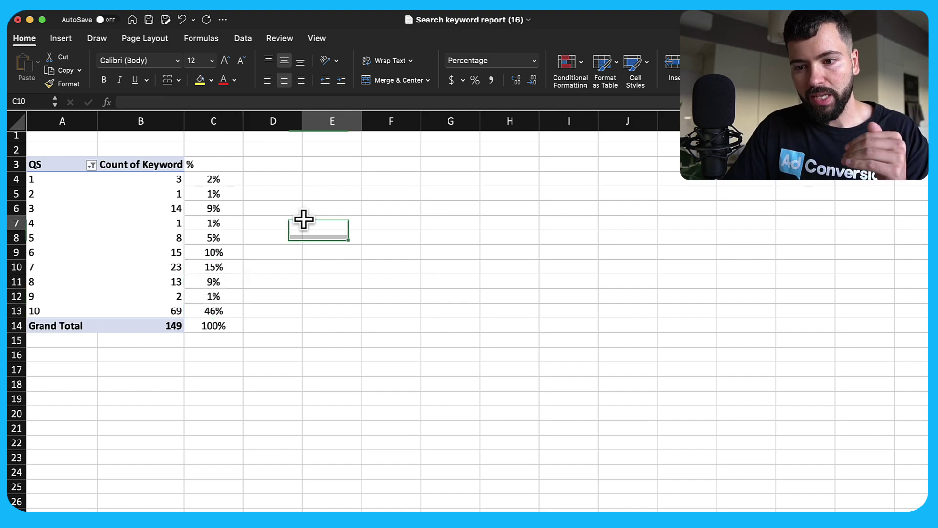
click(223, 253)
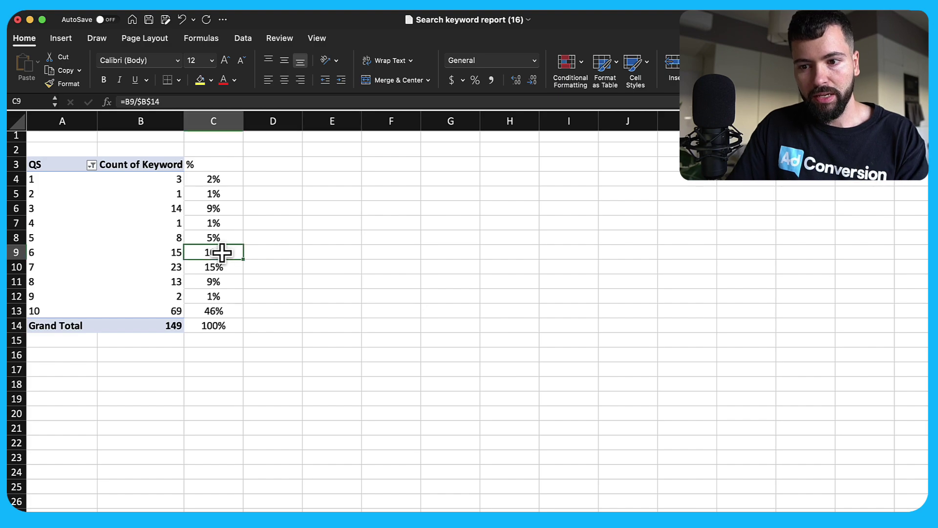
key(Left)
key(Up)
key(Right)
key(Up)
key(Up)
key(Left)
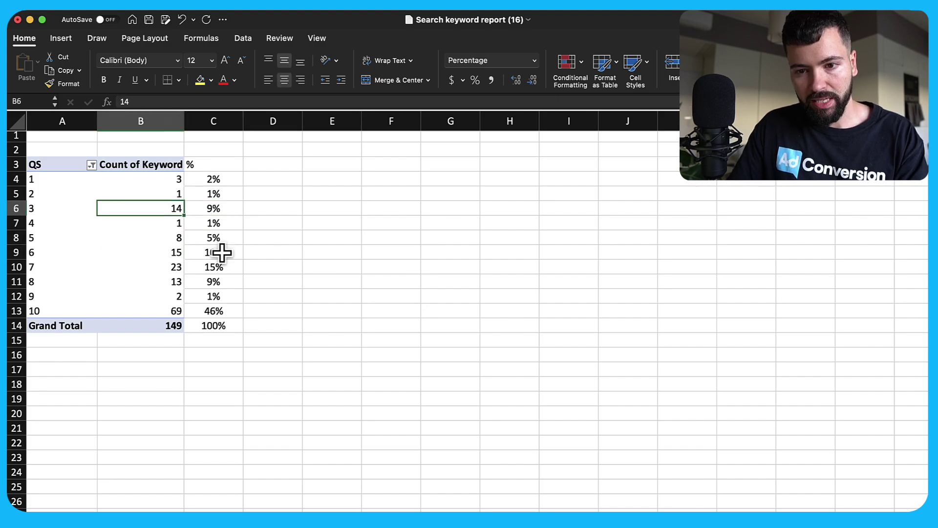
key(Right)
key(Left)
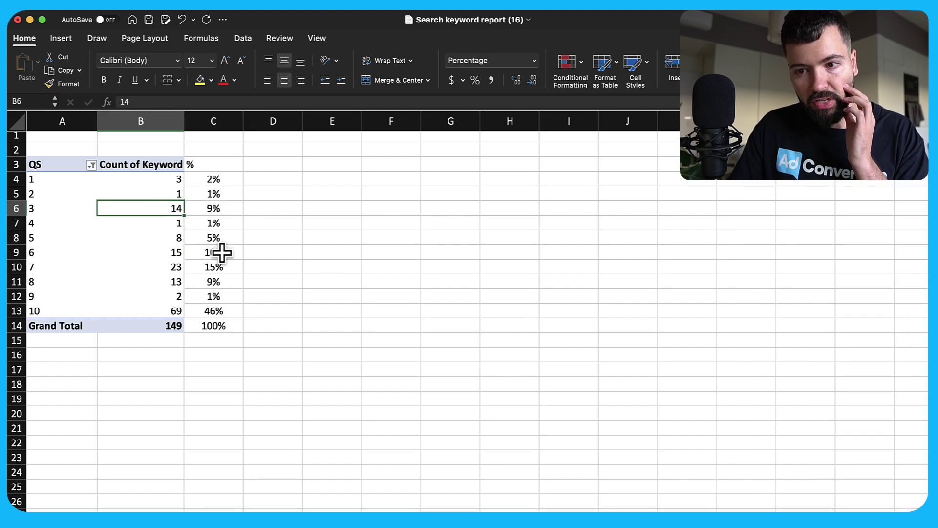
key(Right)
key(Down)
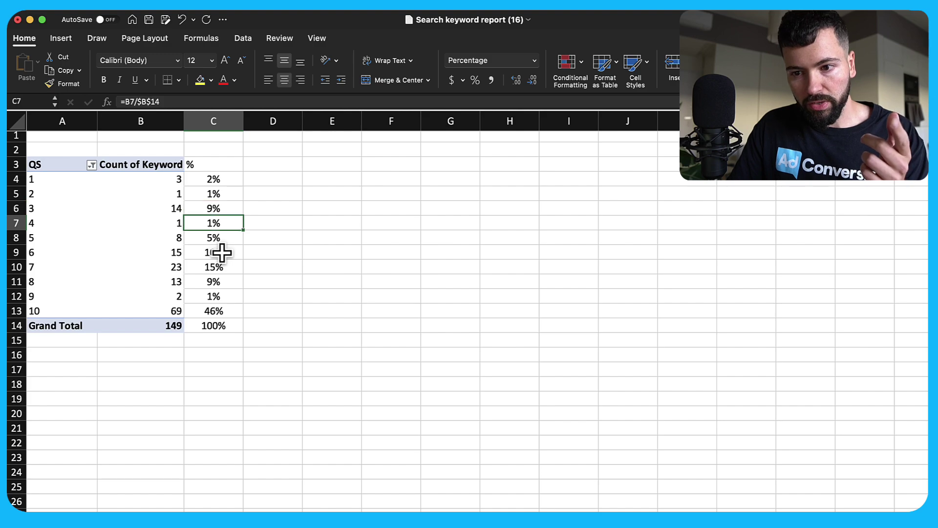
key(Down)
key(Down)
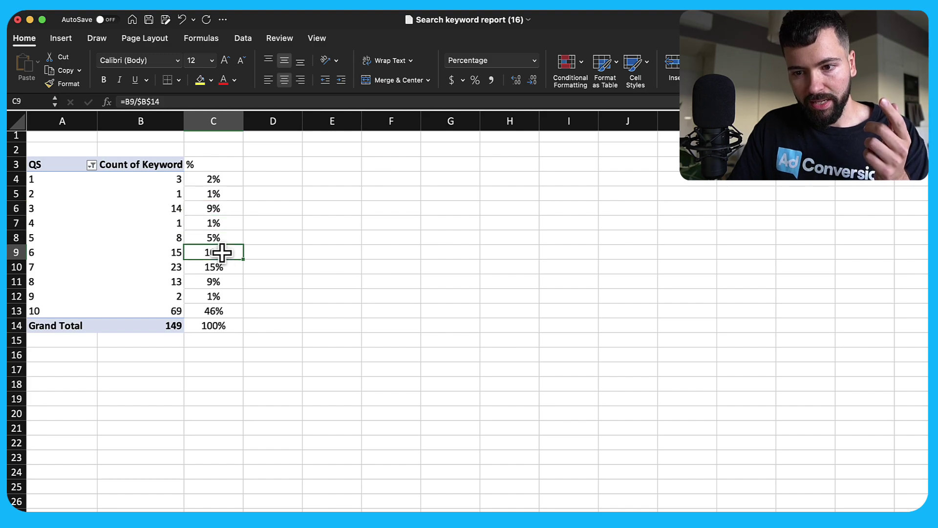
click(359, 224)
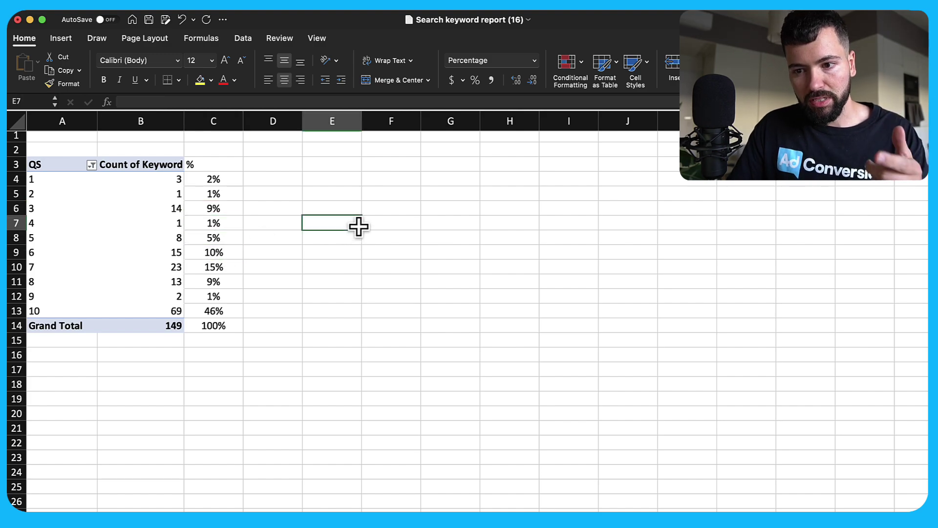
Step: Examine the shares of keywords with the lowest quality scores, 1 through 3
click(223, 212)
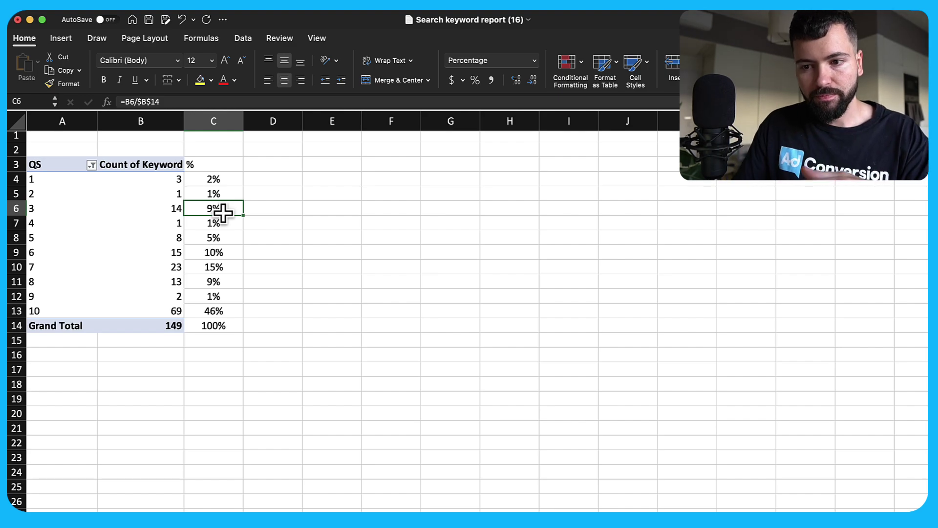
key(Up)
key(Up)
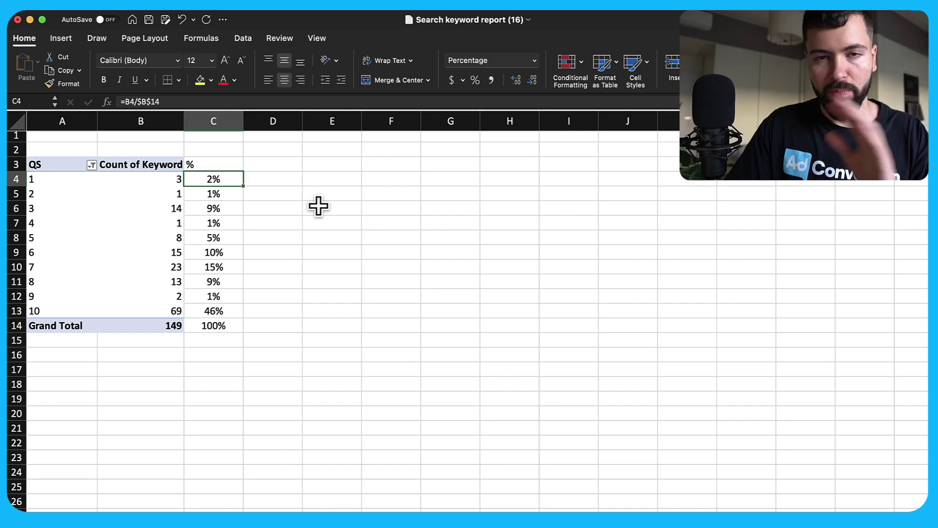
key(Tab)
key(Return)
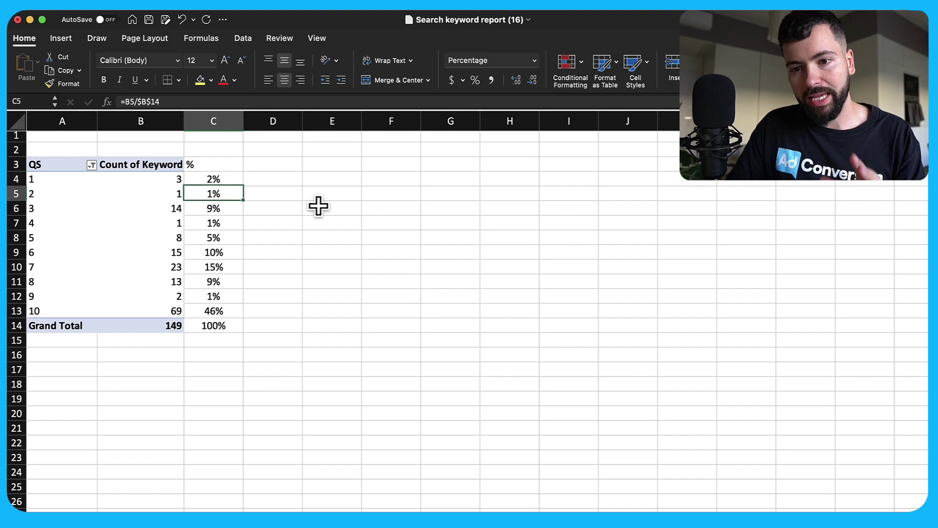
key(Left)
key(Up)
key(Left)
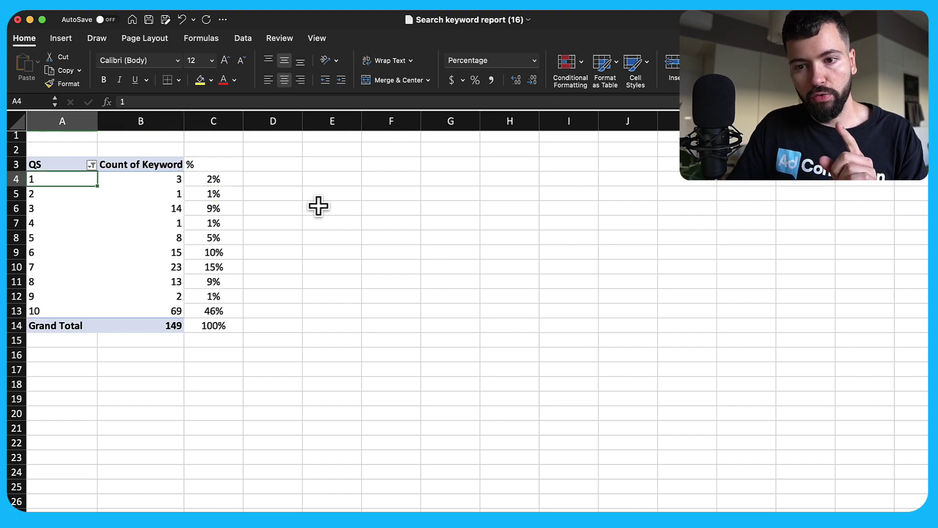
Step: Replace Quality Score with Ad relevance as the PivotTable's row field
key(Up)
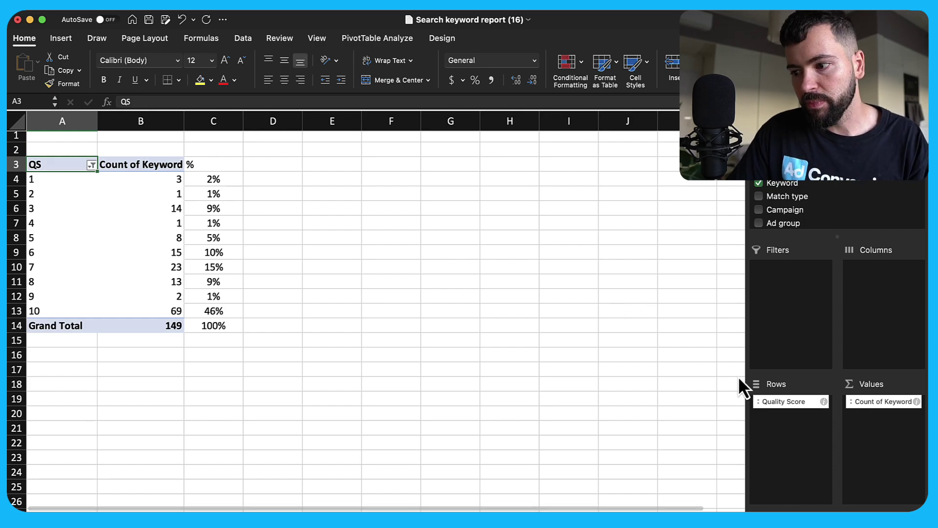
drag(786, 402, 602, 342)
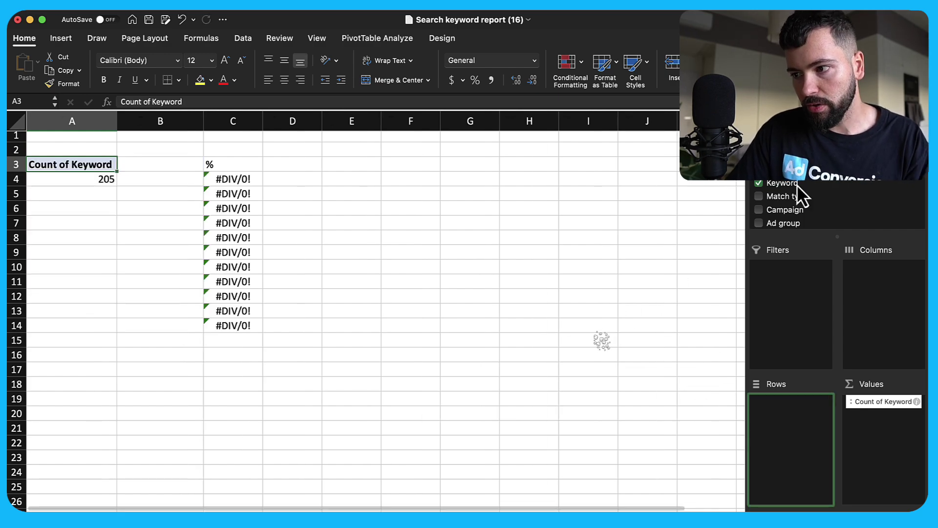
scroll(797, 185, down, 5)
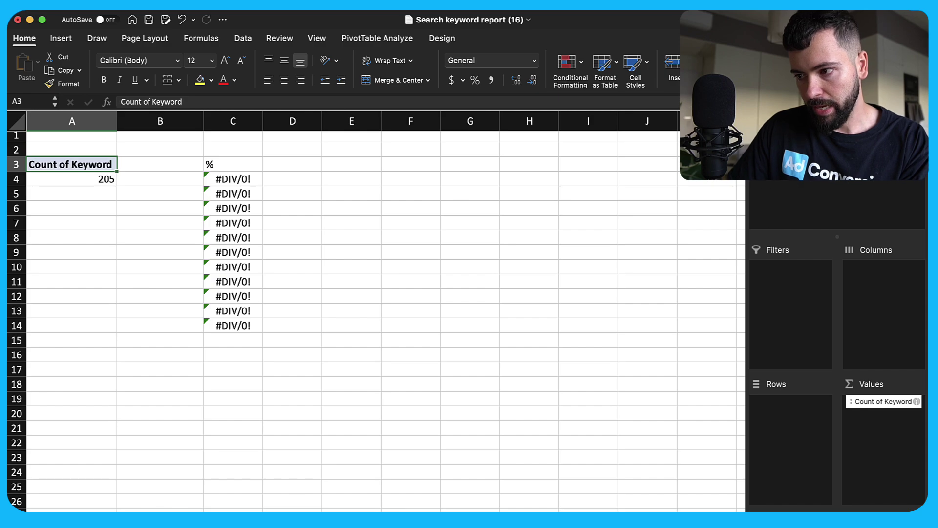
drag(766, 184, 789, 402)
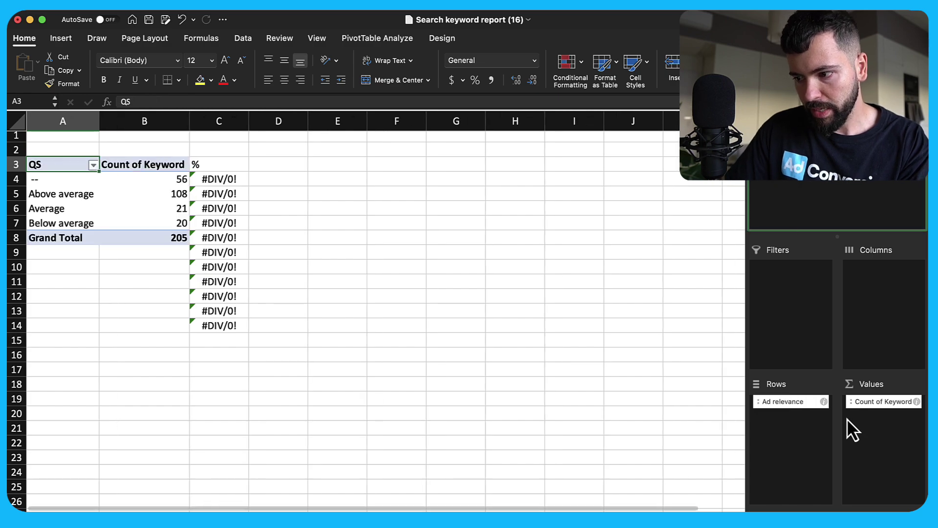
Step: Filter the "--" entry out of the PivotTable's Ad relevance row labels
click(93, 166)
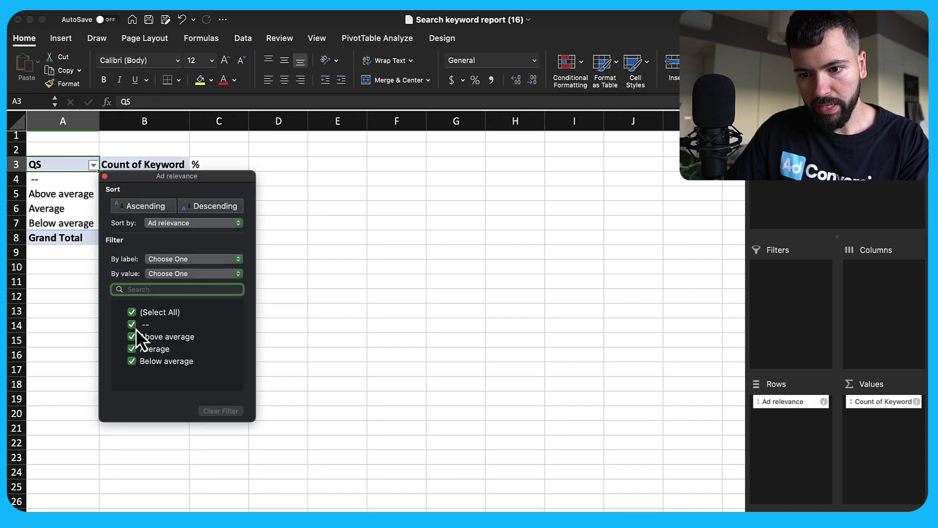
click(132, 324)
click(105, 175)
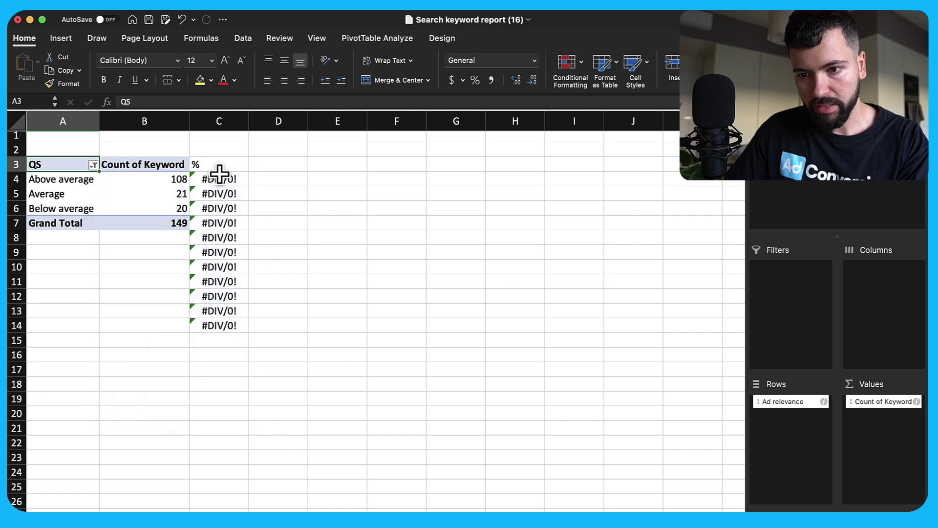
Step: Change the percentage formula in C4 to =B4/$B$7 so it divides by the new grand total row
click(219, 176)
click(191, 103)
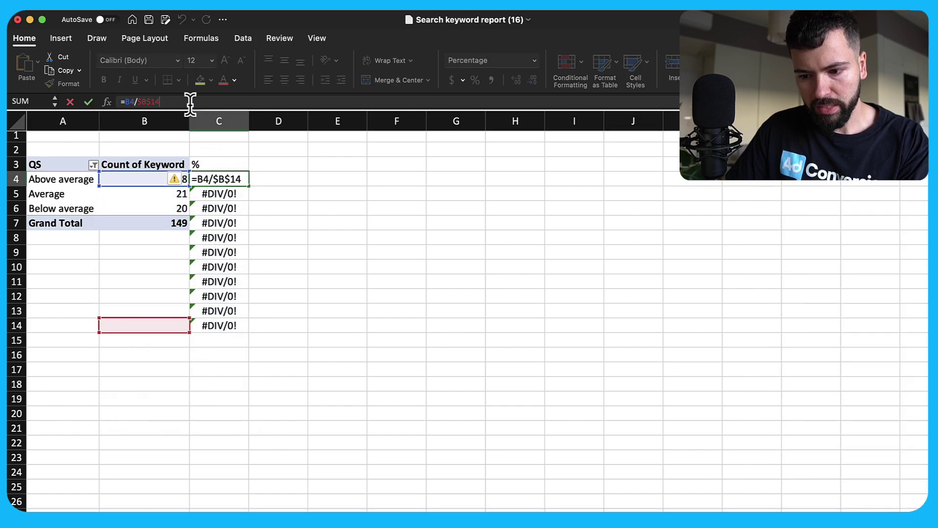
key(BackSpace)
text(7)
key(BackSpace)
key(BackSpace)
text(7)
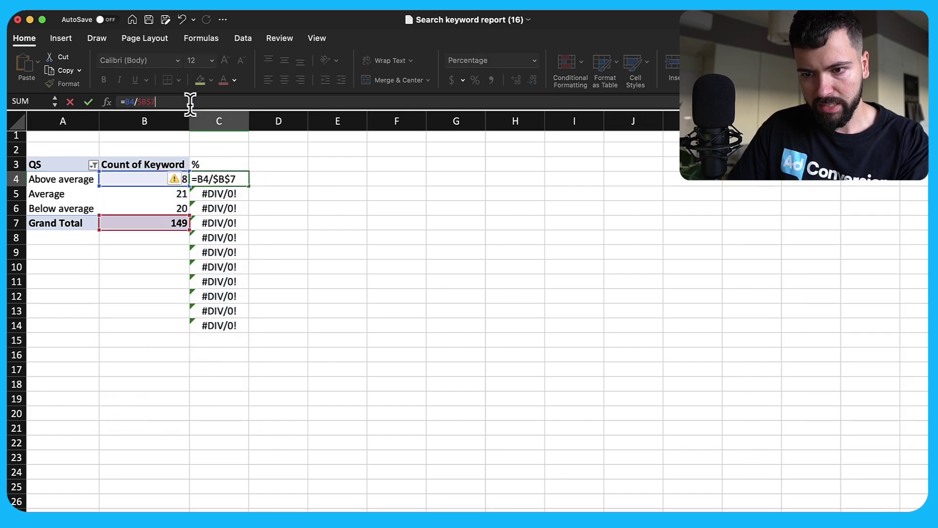
key(ctrl+Return)
Step: Copy the updated C4 percentage formula down through the Grand Total row in C7
key(super+c)
key(shift+Down)
key(shift+Down)
key(shift+Down)
key(super+v)
Step: Clear the leftover #DIV/0! formulas from C8 through C14 below the PivotTable
key(Down)
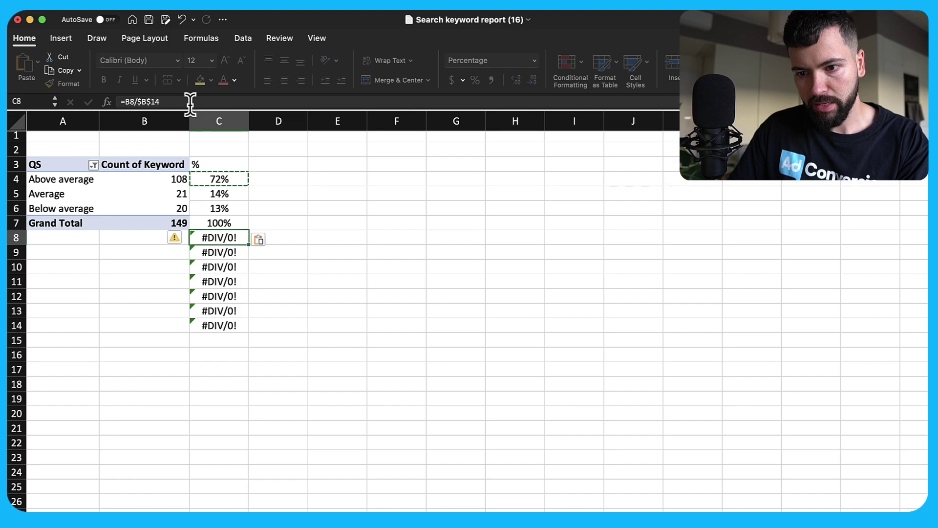
key(super+shift+Down)
key(Delete)
key(Right)
click(338, 208)
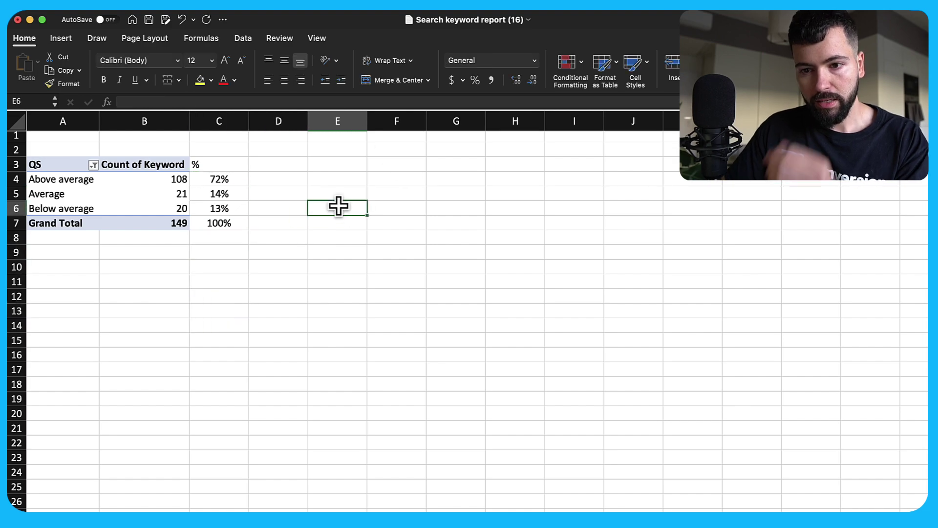
Step: Examine the keyword counts and percentages for each ad relevance rating, from above average to below average
click(62, 164)
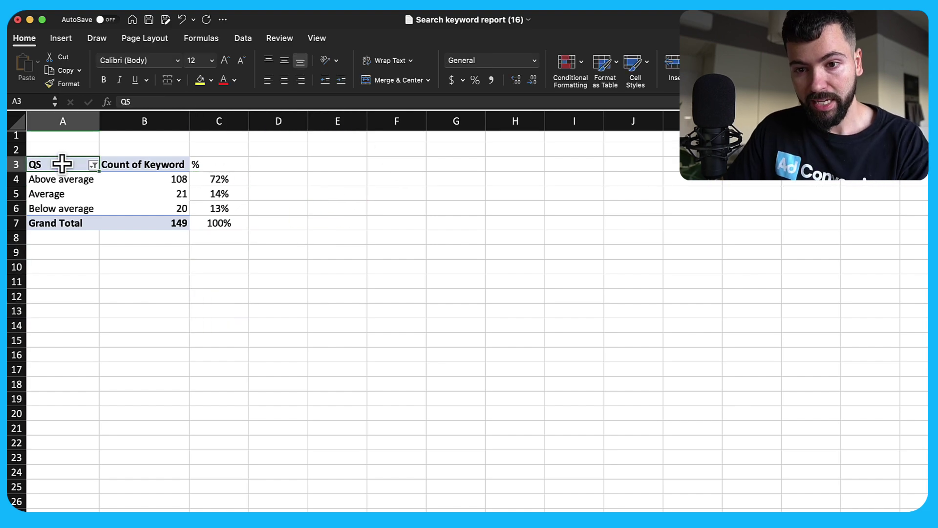
click(231, 183)
key(shift+Left)
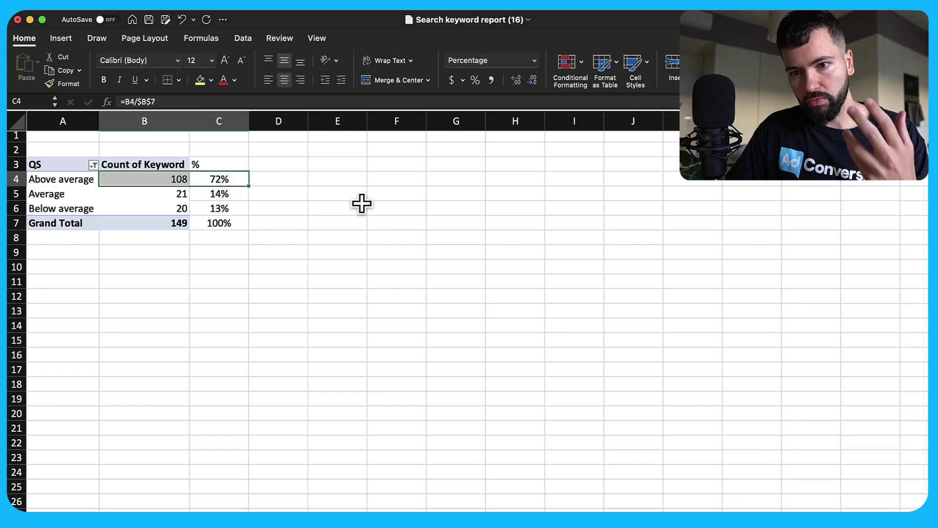
scroll(284, 192, up, 3)
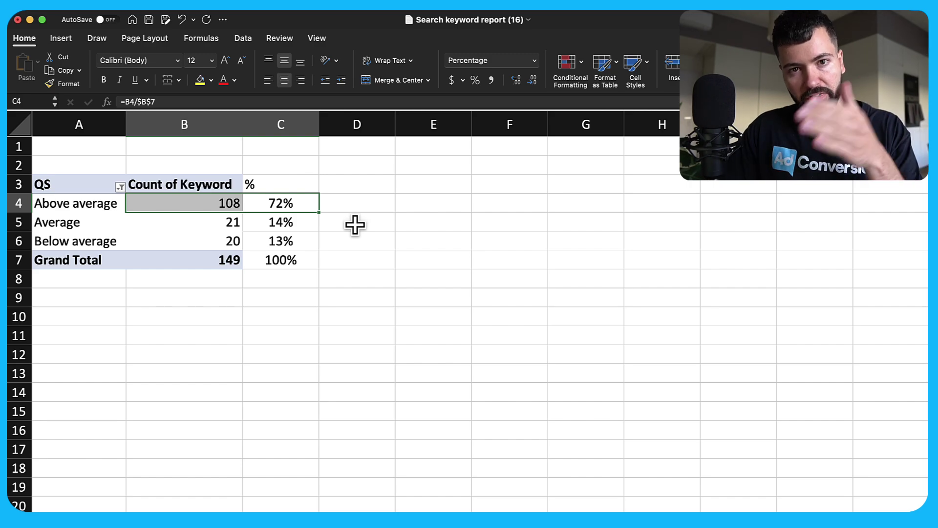
click(362, 246)
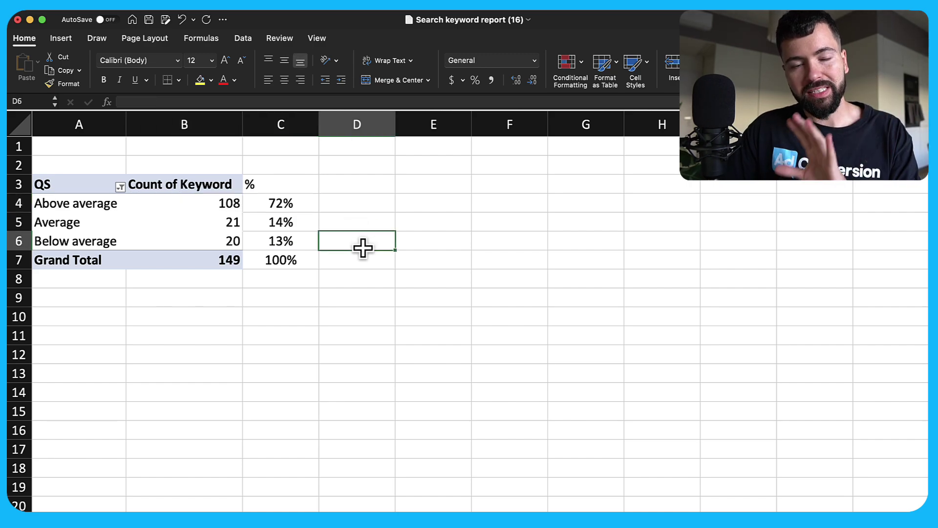
click(254, 301)
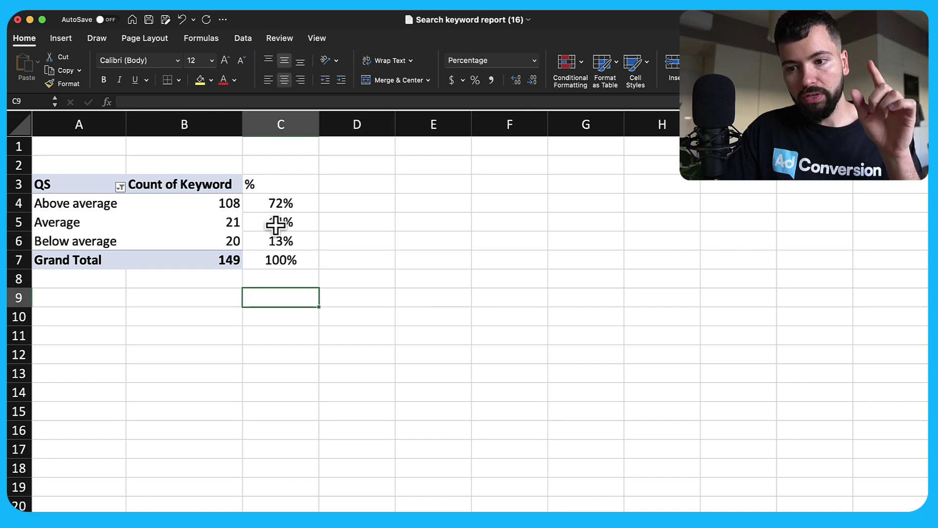
click(81, 244)
key(Right)
key(Right)
key(Left)
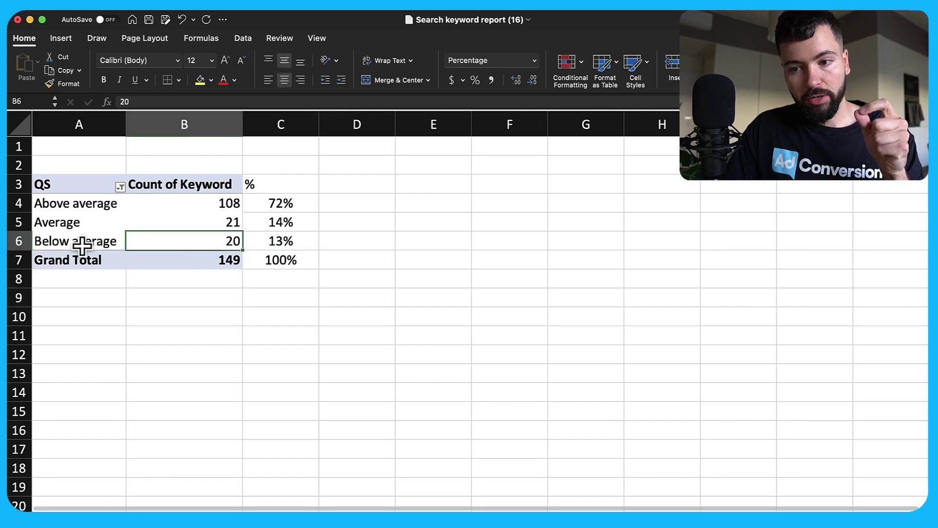
Step: Turn on filter dropdowns for the QS, Count of Keyword and % headers in row 3
key(Right)
key(Up)
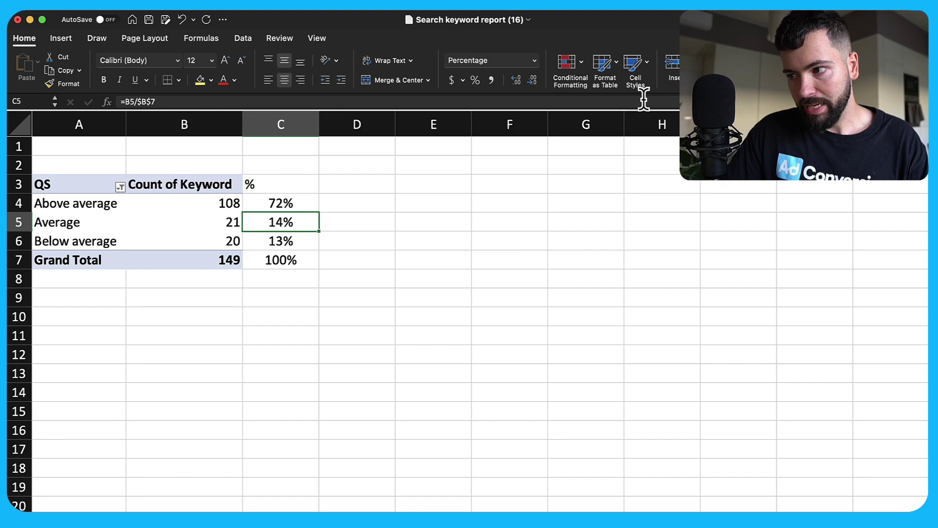
click(245, 33)
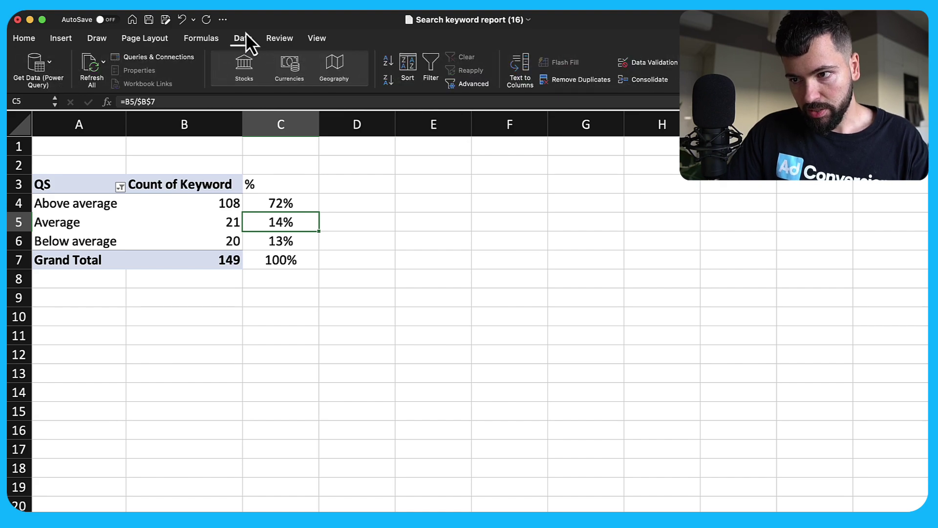
click(432, 63)
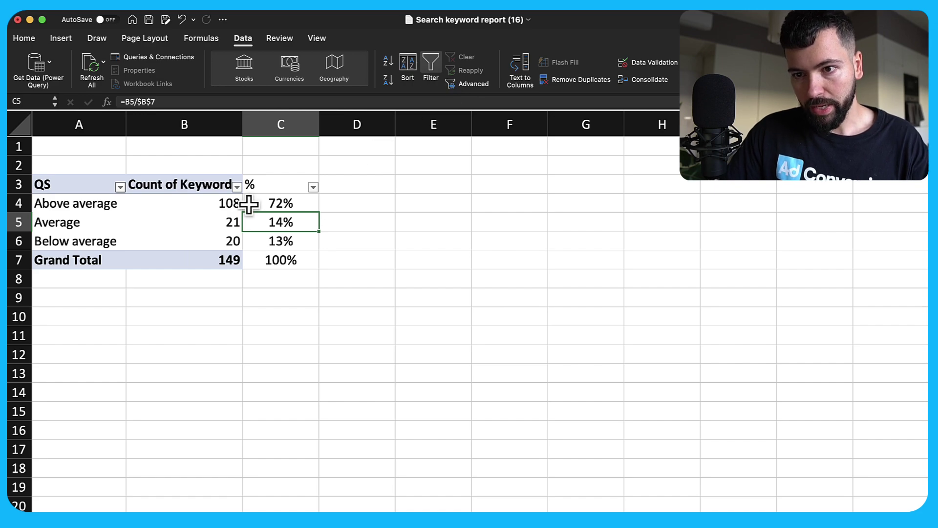
click(141, 190)
drag(57, 180, 271, 261)
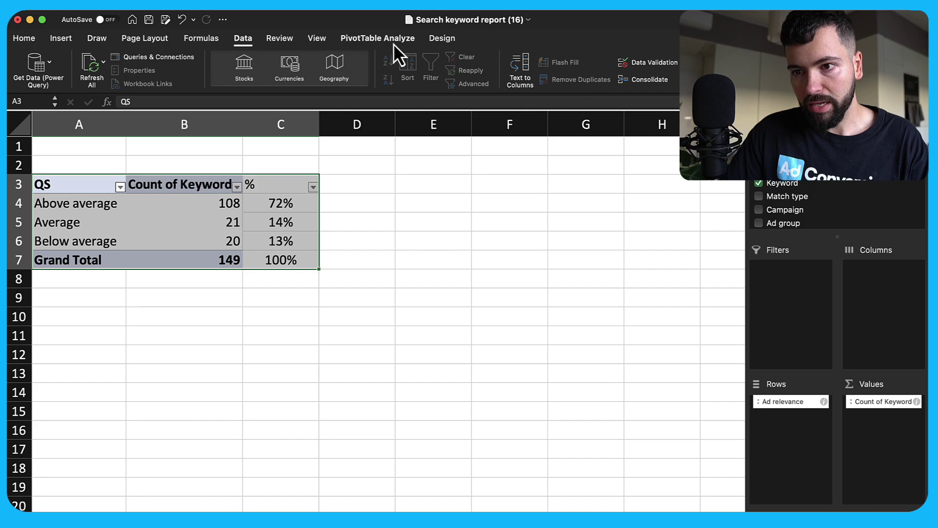
click(350, 36)
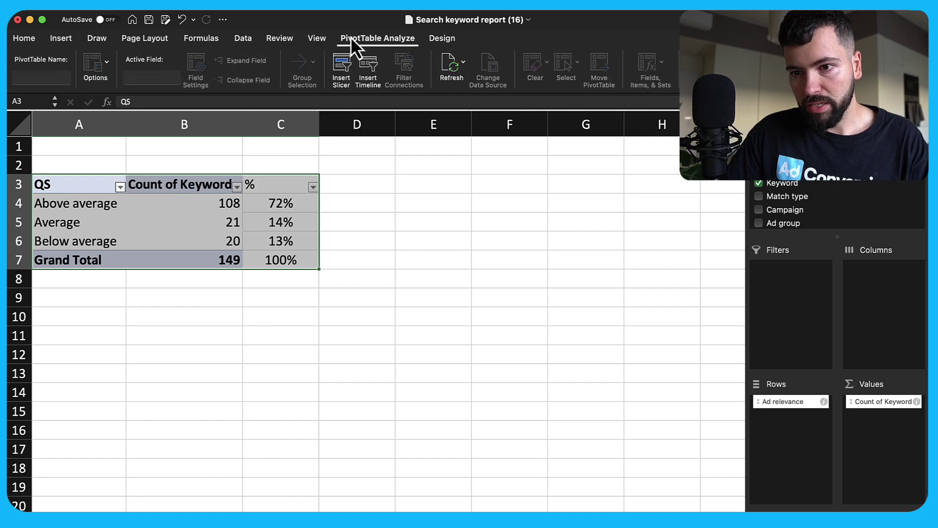
click(342, 66)
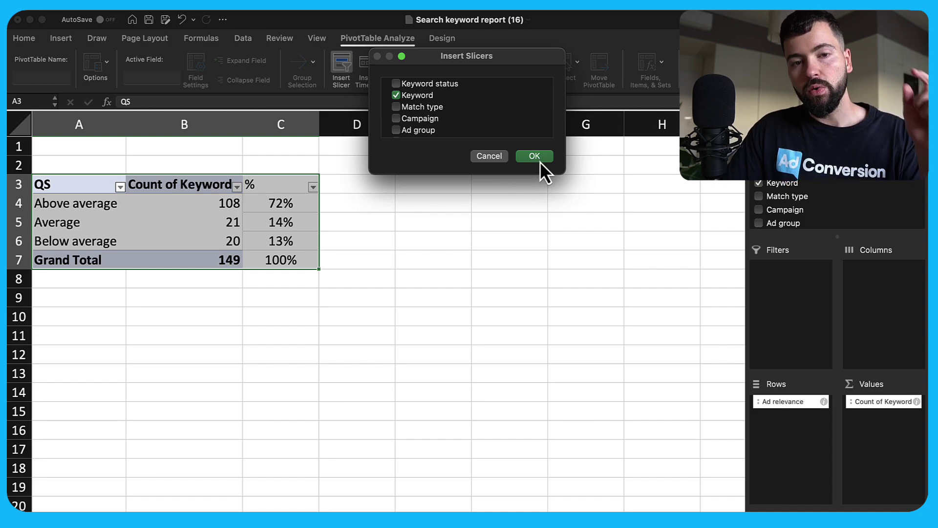
click(490, 156)
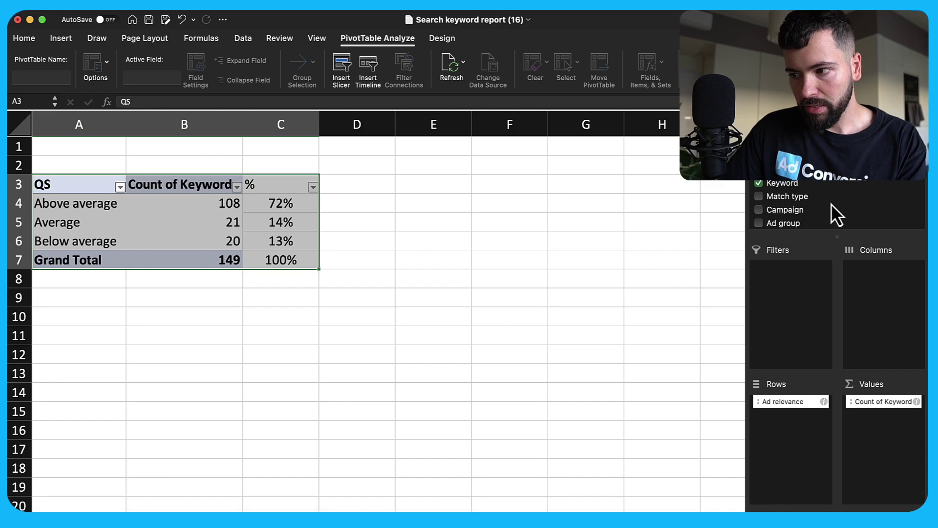
Step: Try listing individual keywords under each ad relevance rating by adding Keyword to the PivotTable rows, and remove it again
drag(781, 185, 791, 424)
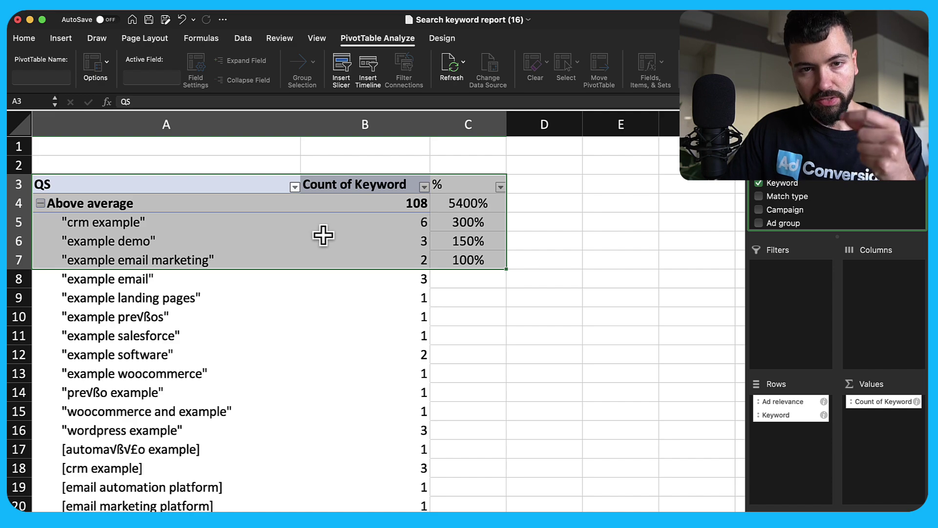
drag(778, 416, 641, 386)
drag(503, 205, 502, 205)
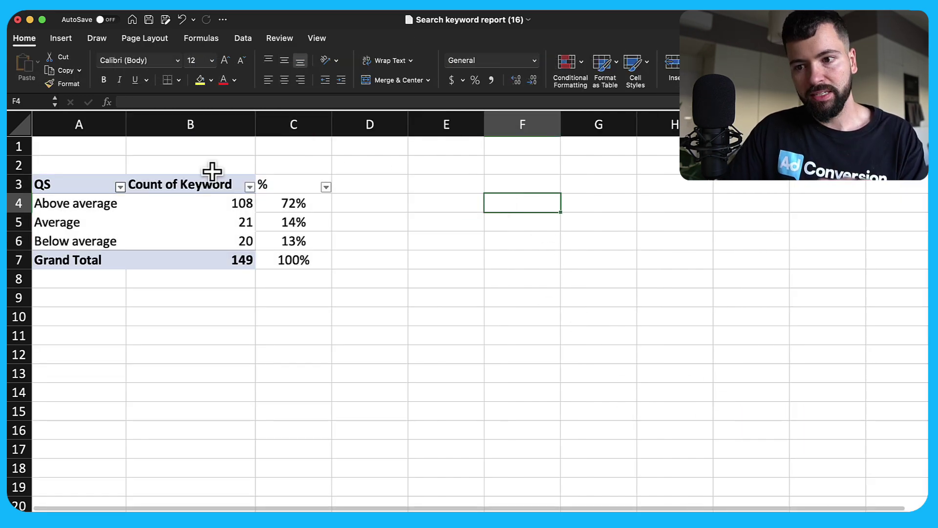
Step: Replace Ad relevance with the landing page experience field as the PivotTable's row field
click(100, 203)
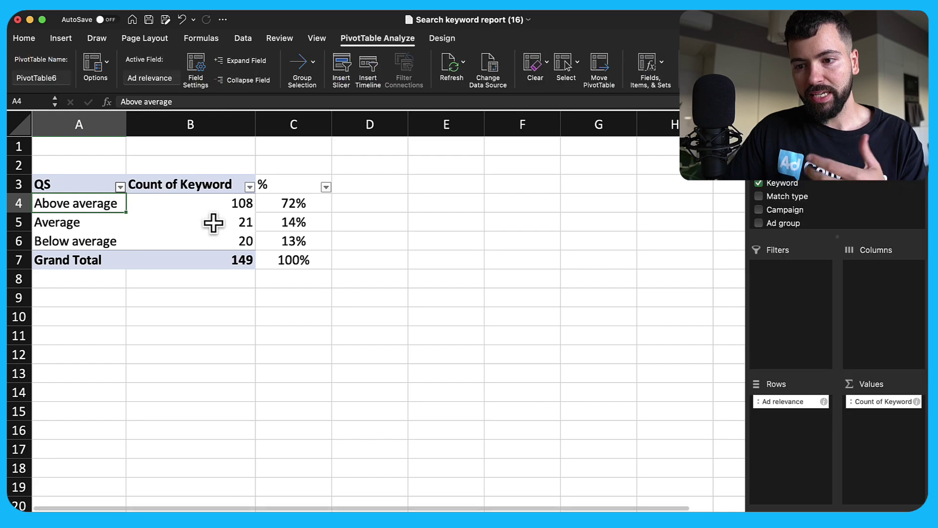
drag(802, 407, 597, 396)
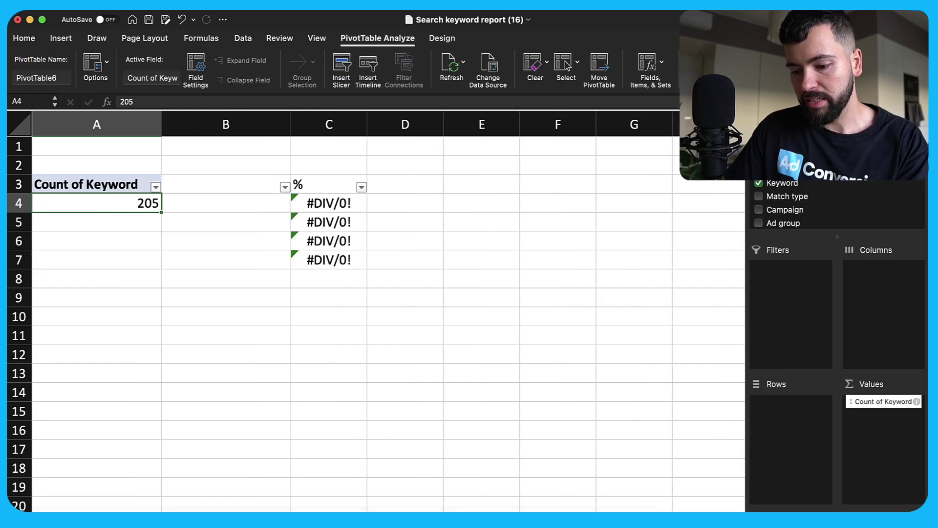
click(764, 185)
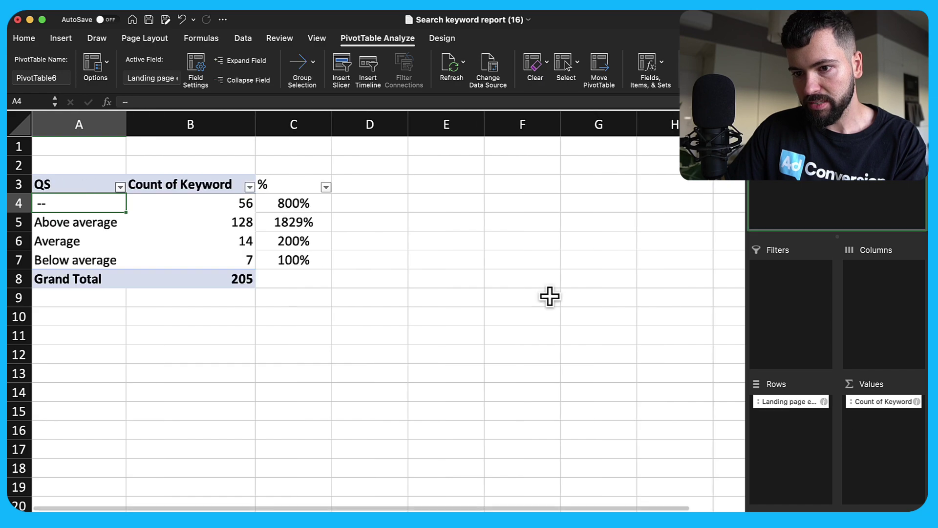
Step: Filter the QS column to exclude the unrated "--" row
click(119, 187)
click(159, 345)
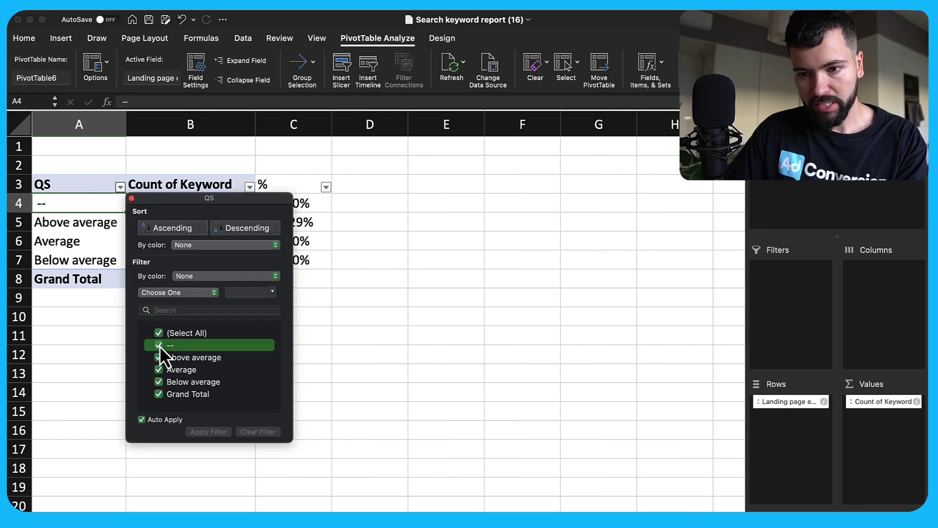
click(131, 198)
click(328, 302)
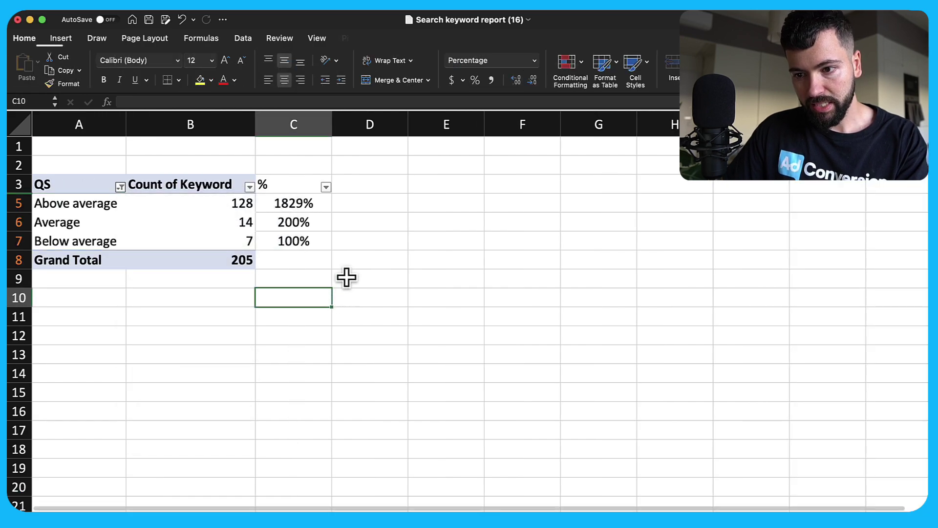
Step: Change the percentage formula in C5 to =B5/$B$8 so it divides by the Grand Total row
click(304, 204)
click(189, 104)
key(BackSpace)
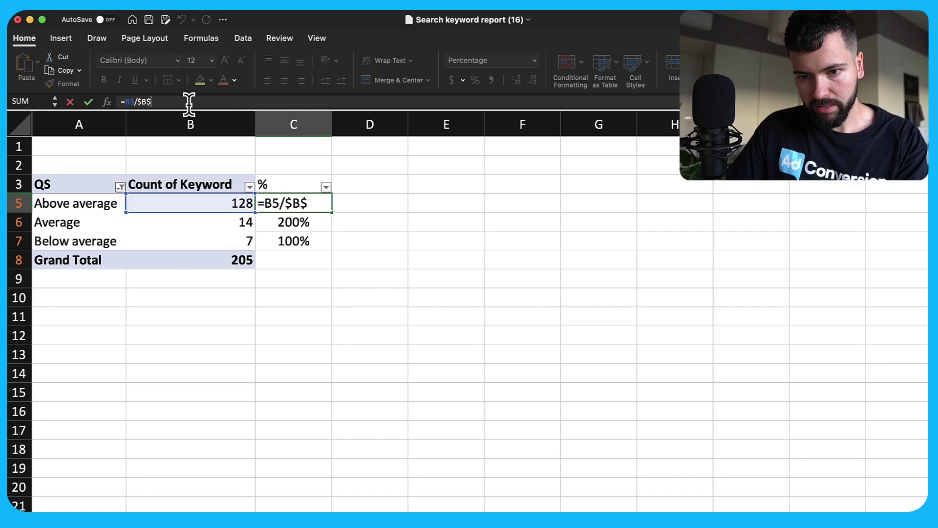
text(8)
key(BackSpace)
text(8)
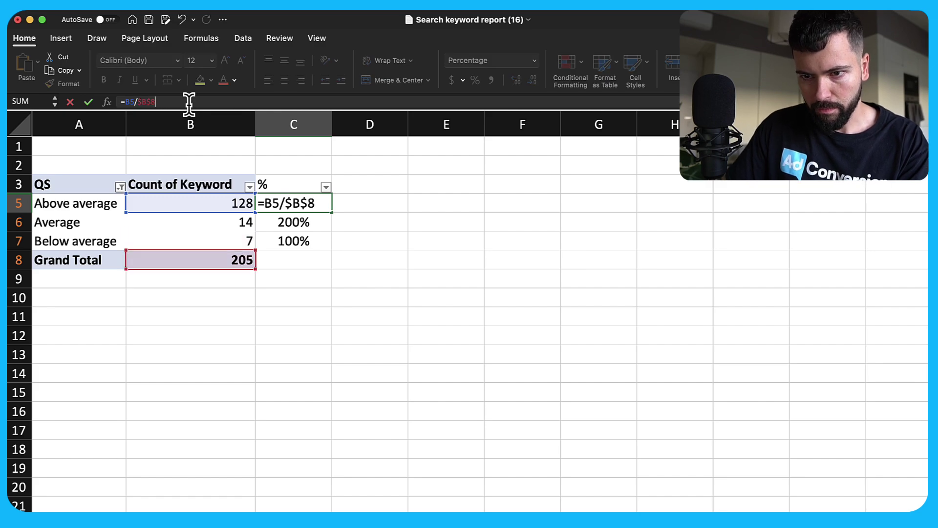
key(Return)
Step: Copy the C5 percentage formula down through the Grand Total row in C8
key(Up)
key(ctrl+c)
key(shift+Down)
key(shift+Down)
key(shift+Down)
key(ctrl+v)
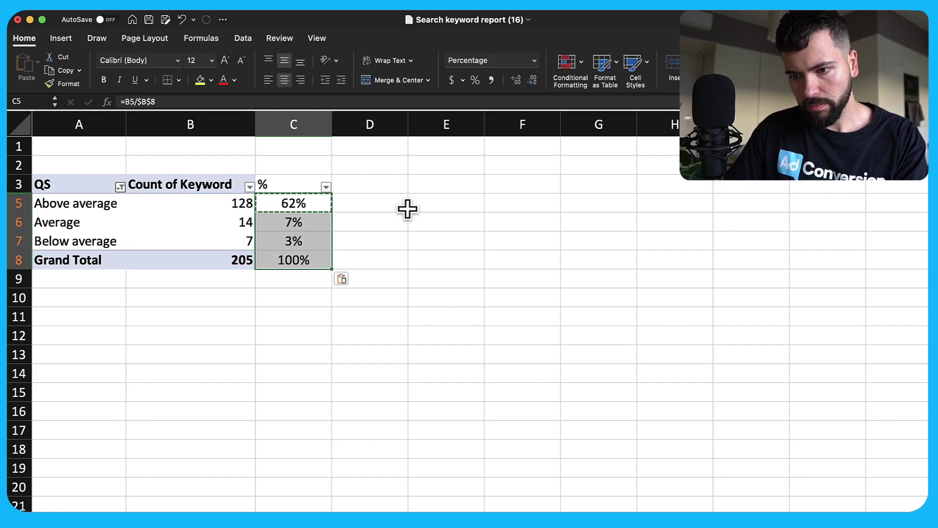
click(408, 207)
Step: Examine the keyword counts and percentages for each landing page experience rating
click(151, 208)
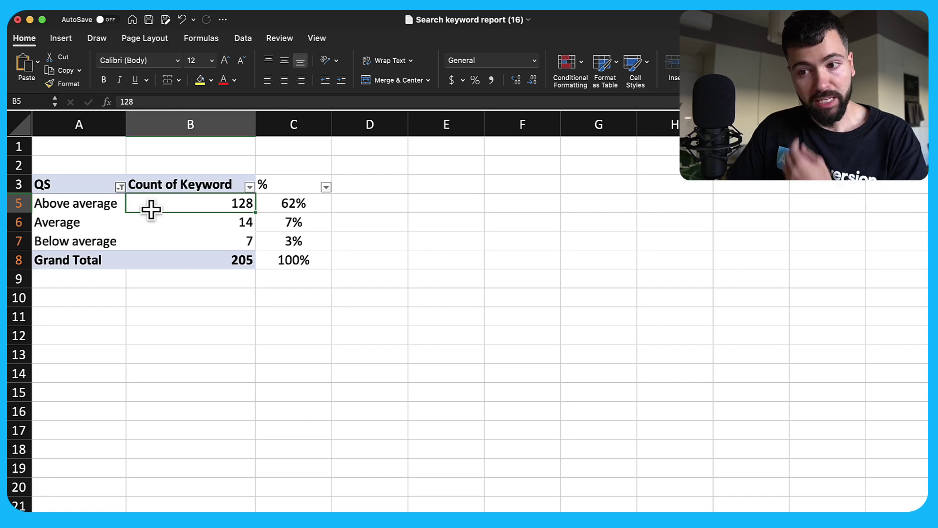
key(Right)
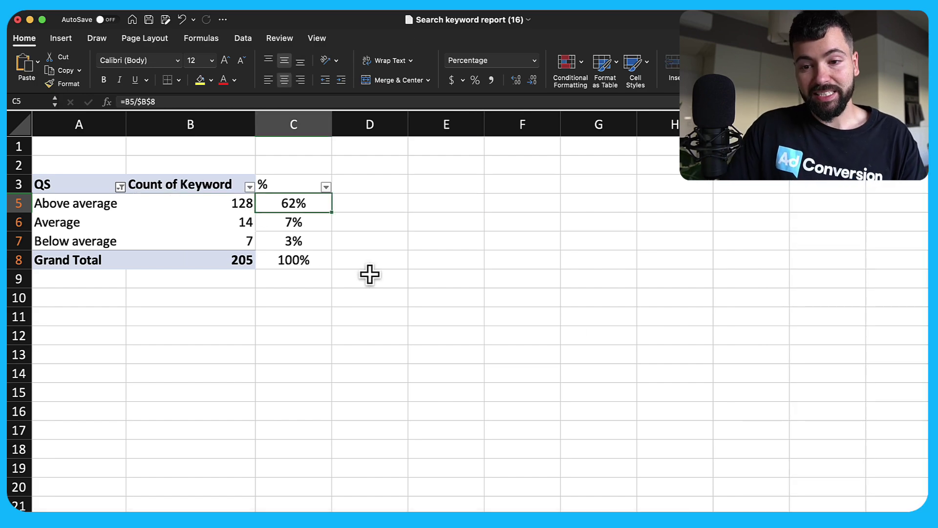
key(Left)
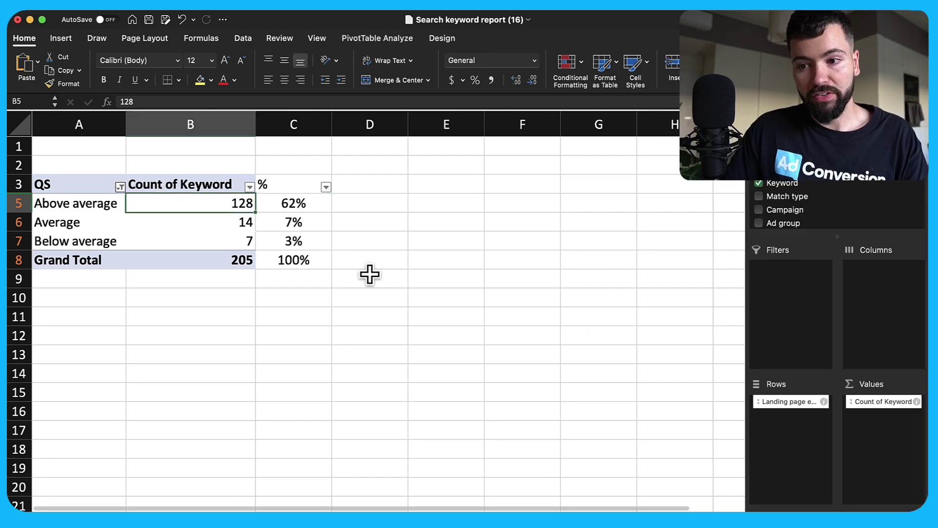
key(Right)
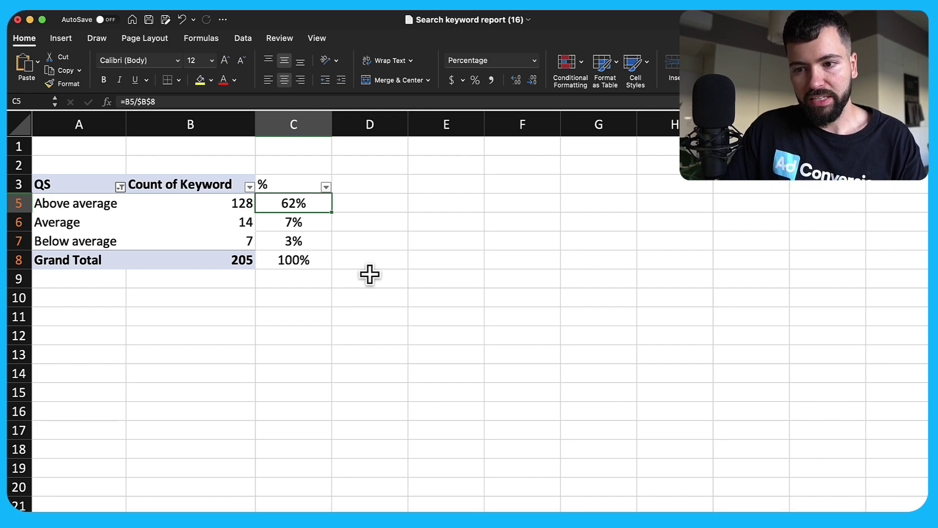
key(Down)
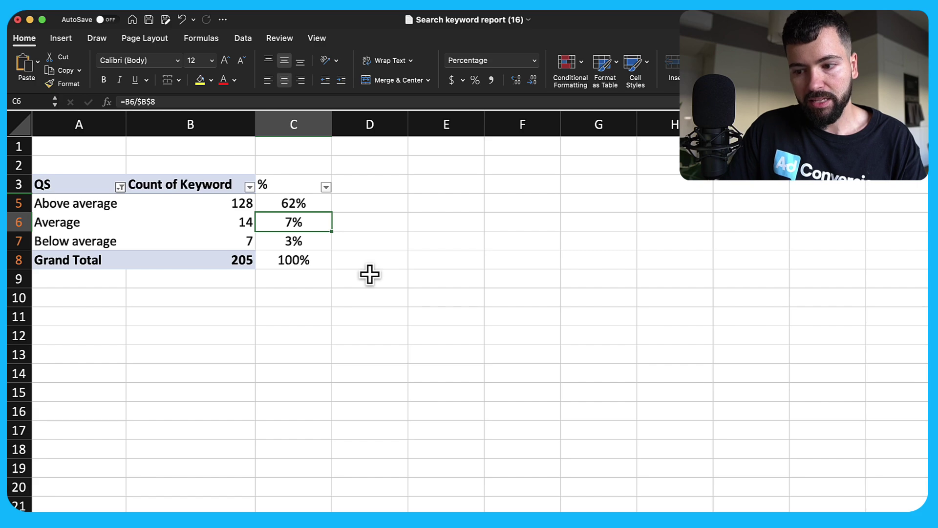
key(shift+Down)
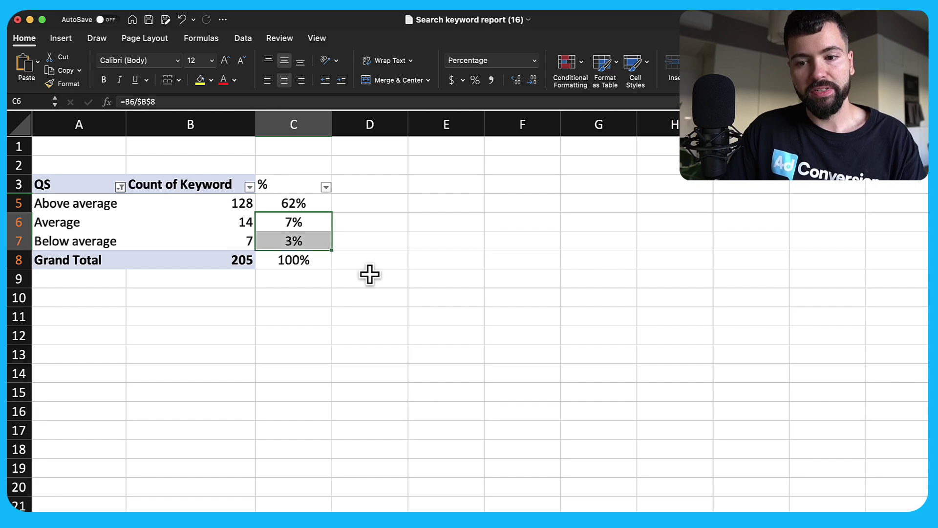
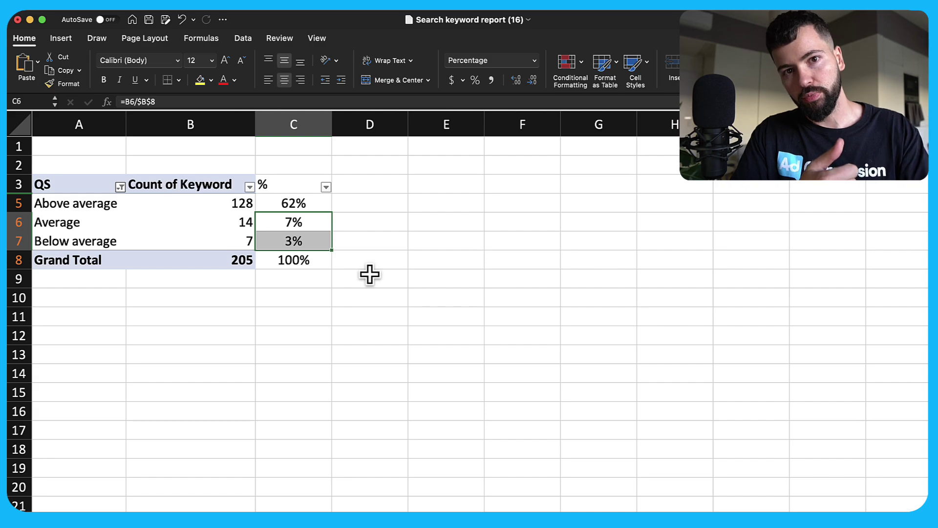
Step: Replace the landing page experience field with Exp. CTR as the PivotTable's row field
click(167, 202)
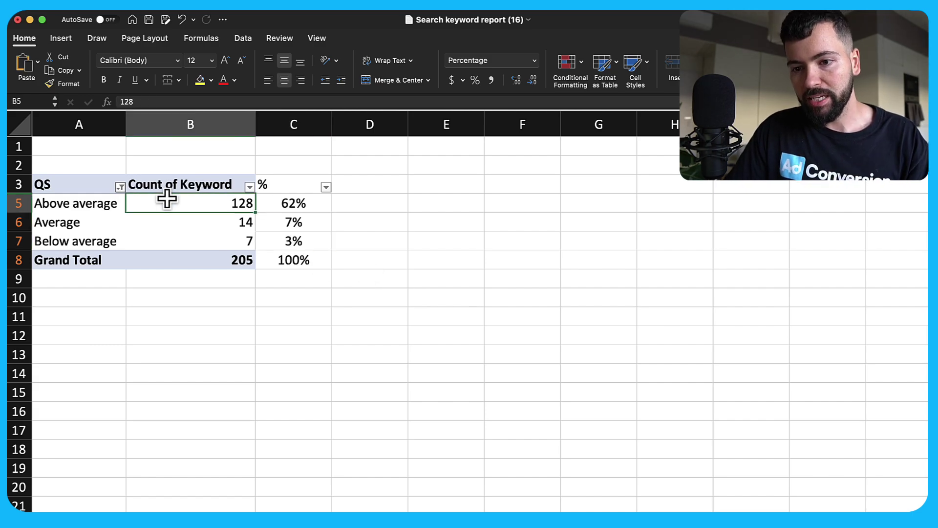
drag(755, 401, 588, 398)
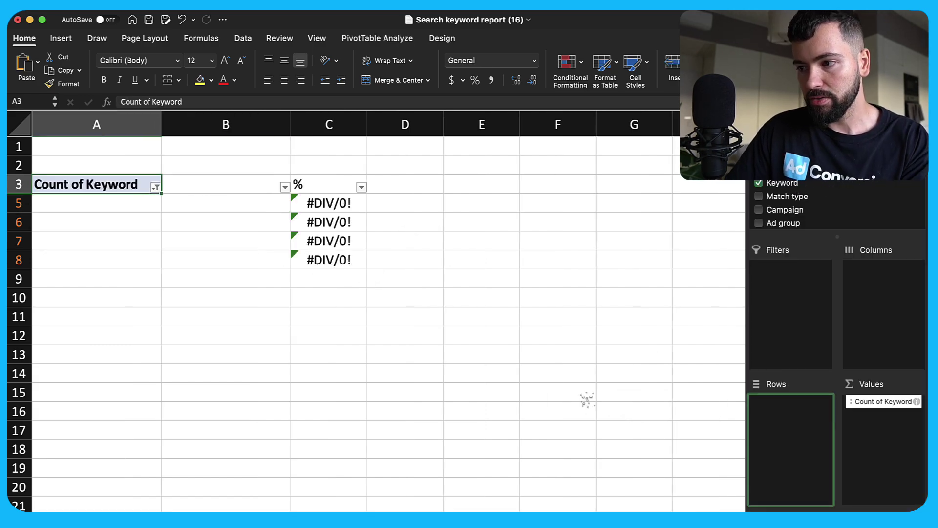
scroll(836, 206, down, 5)
click(759, 184)
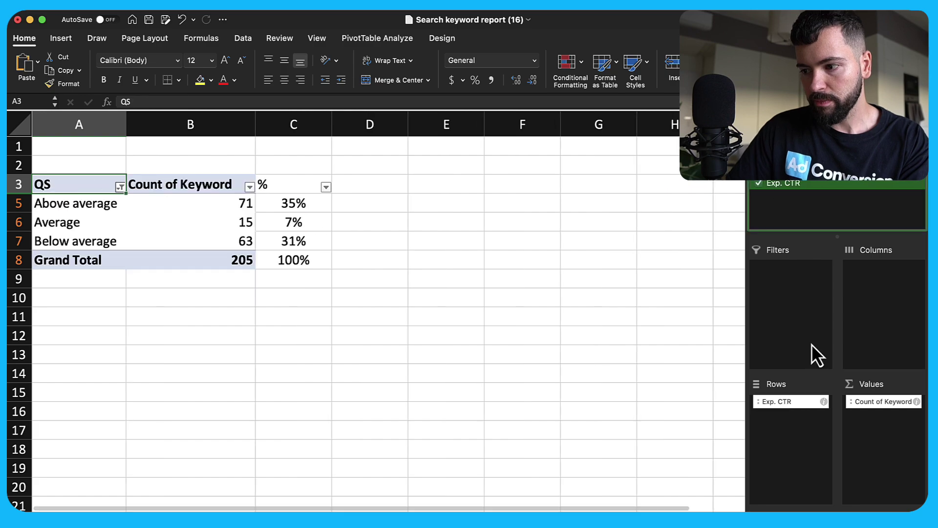
Step: Examine the keyword counts and percentages for each expected CTR rating, comparing the average and below average rows
click(371, 221)
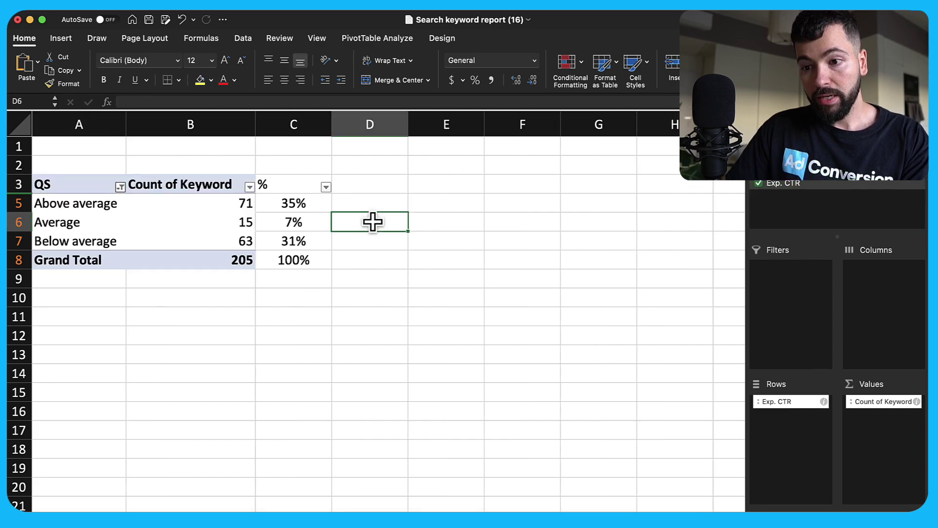
key(Left)
click(373, 223)
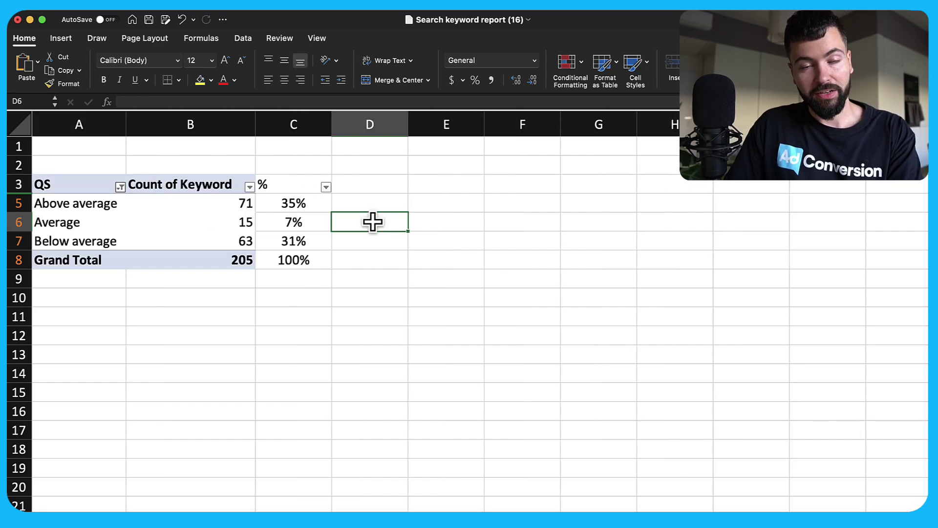
key(Left)
key(Down)
key(Left)
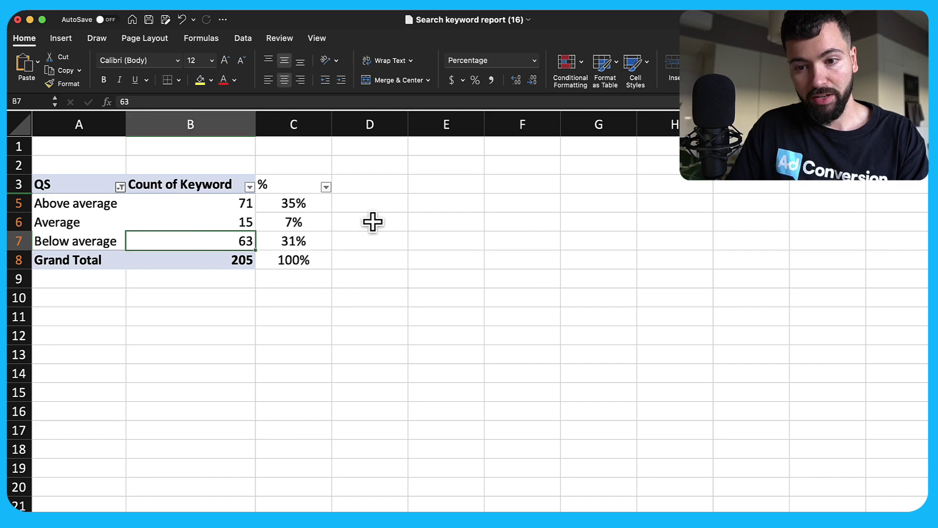
key(Left)
key(shift+Right)
key(shift+Right)
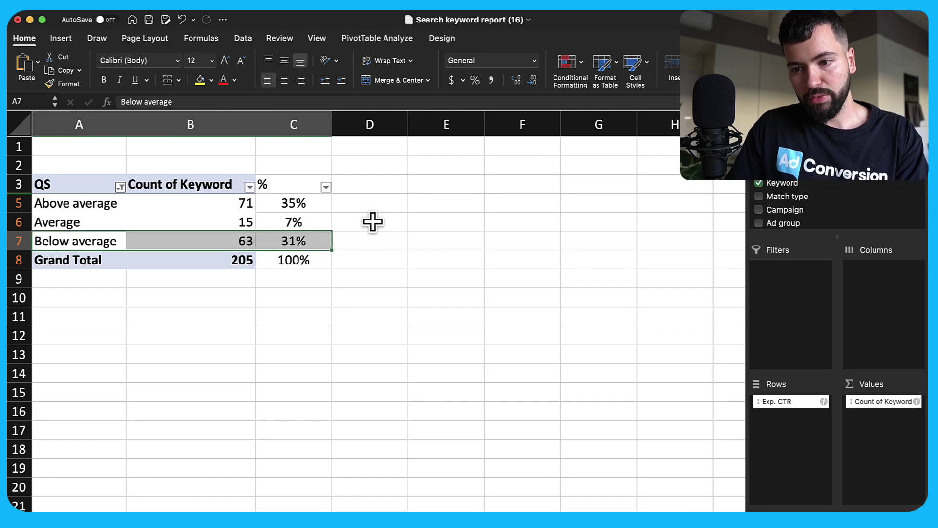
key(Up)
key(Right)
key(Right)
key(Down)
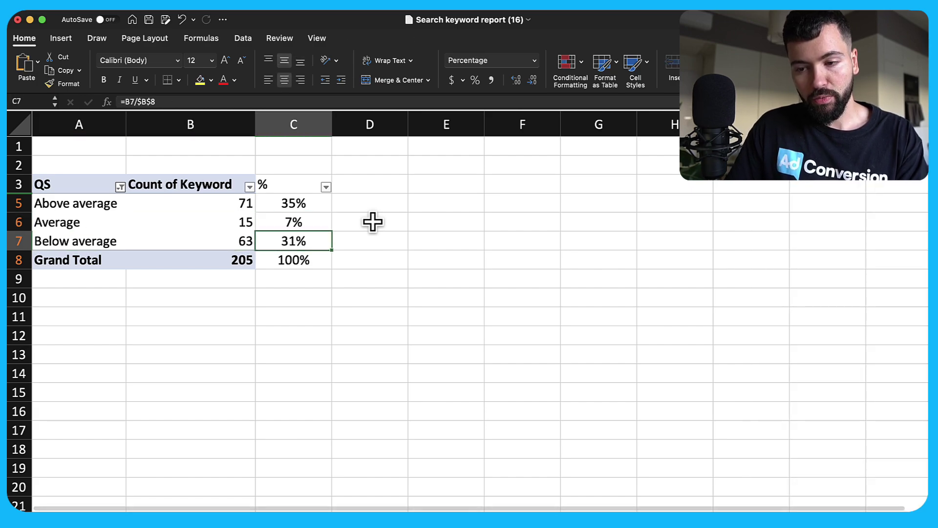
key(Left)
key(Left)
key(Up)
key(shift+Right)
key(shift+Right)
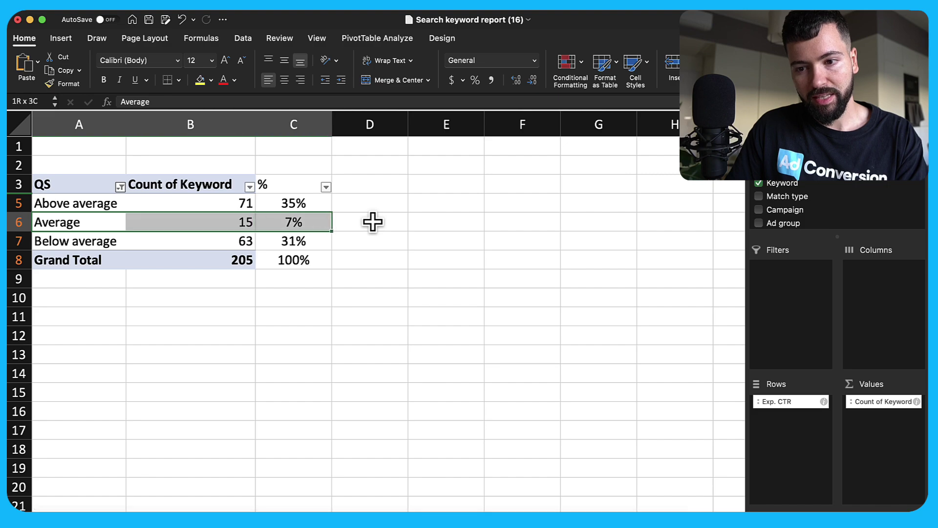
key(shift+Down)
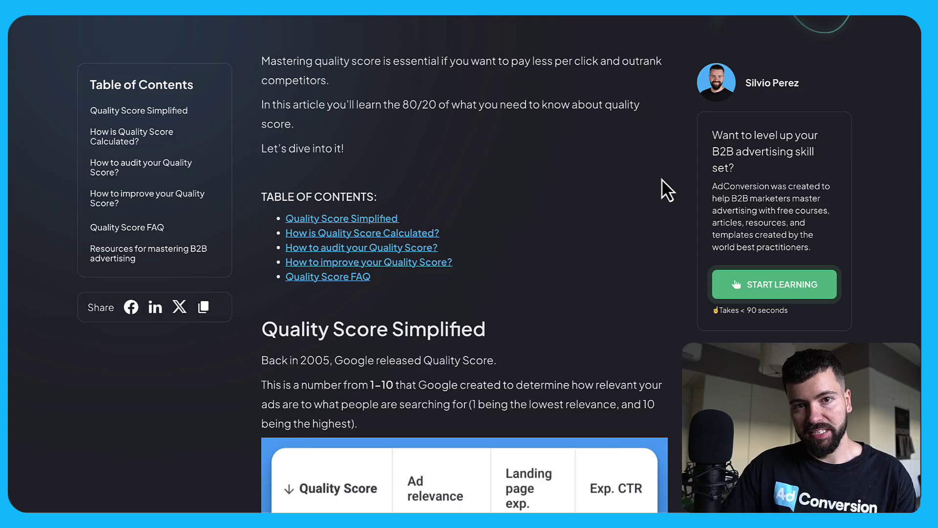
Step: Skim the AdConversion quality score article from its table of contents to the Expected CTR explanation and example table
scroll(602, 212, down, 2)
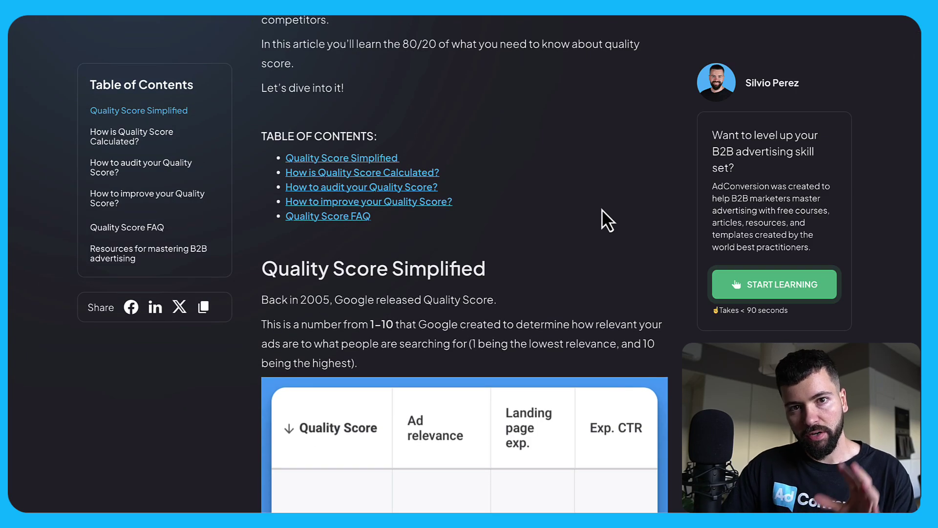
scroll(601, 210, down, 5)
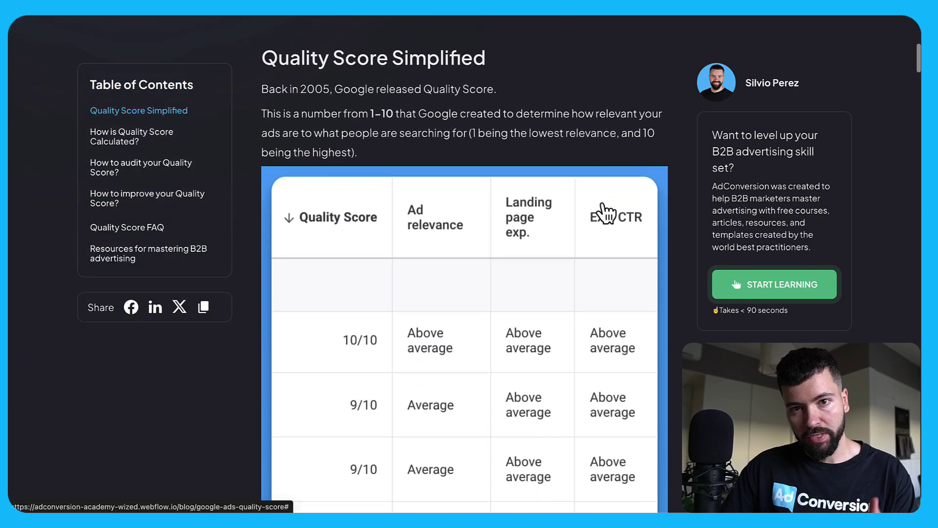
scroll(606, 211, down, 20)
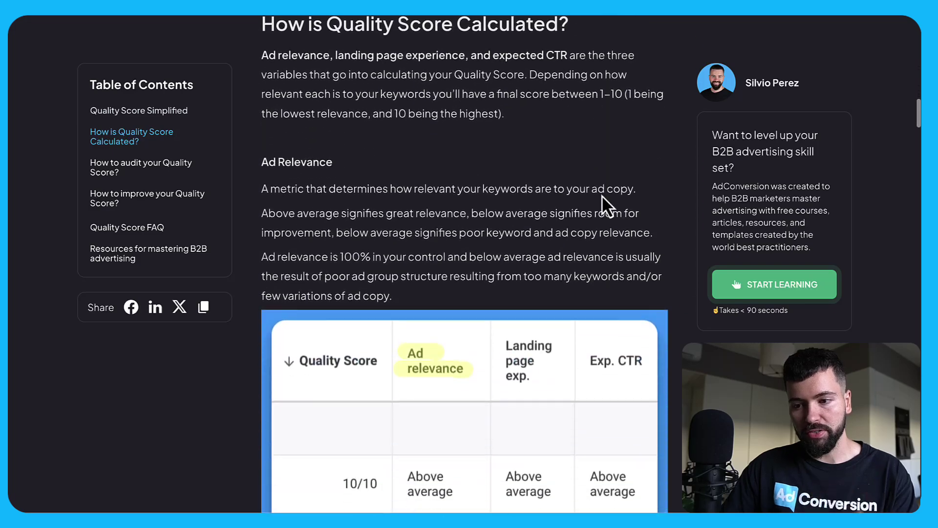
scroll(602, 196, down, 15)
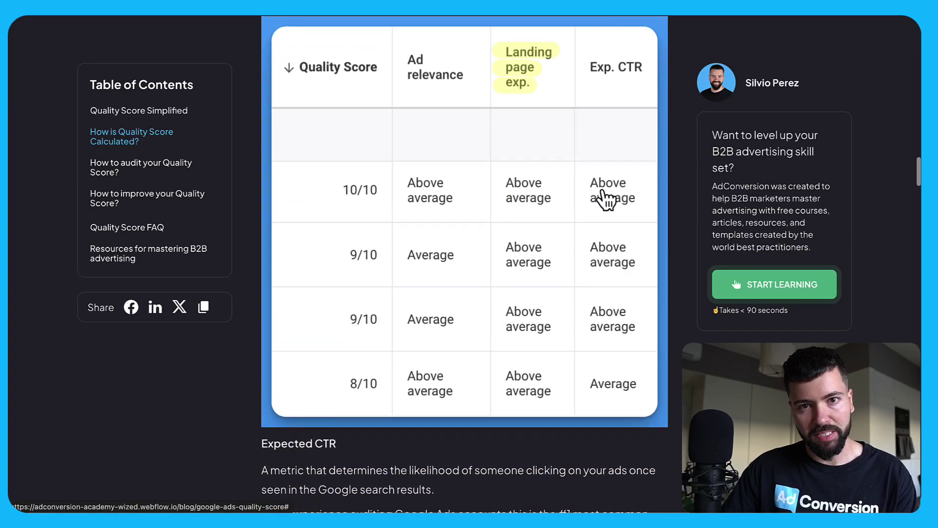
scroll(606, 197, down, 9)
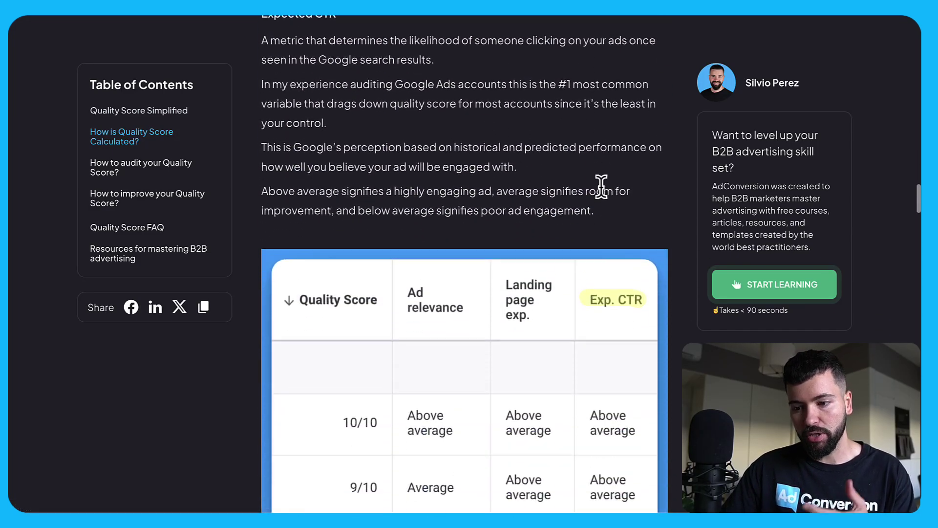
scroll(602, 190, down, 3)
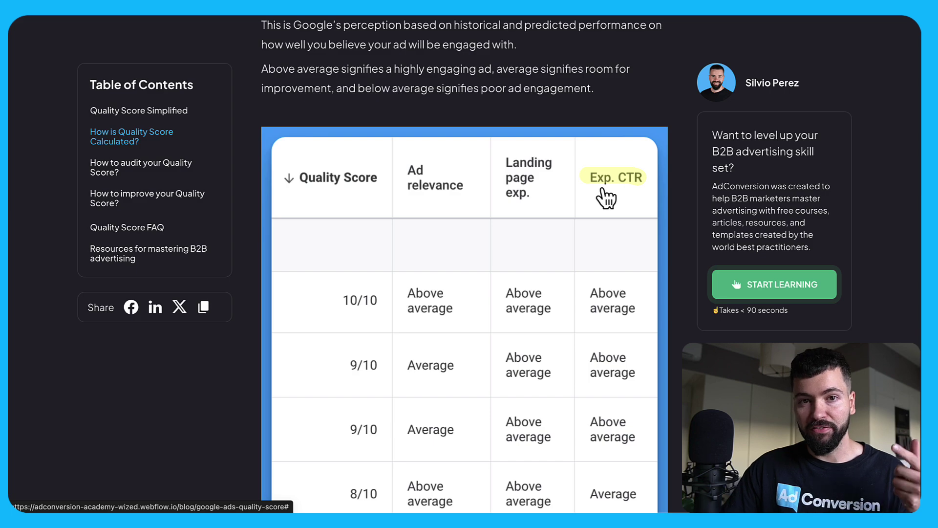